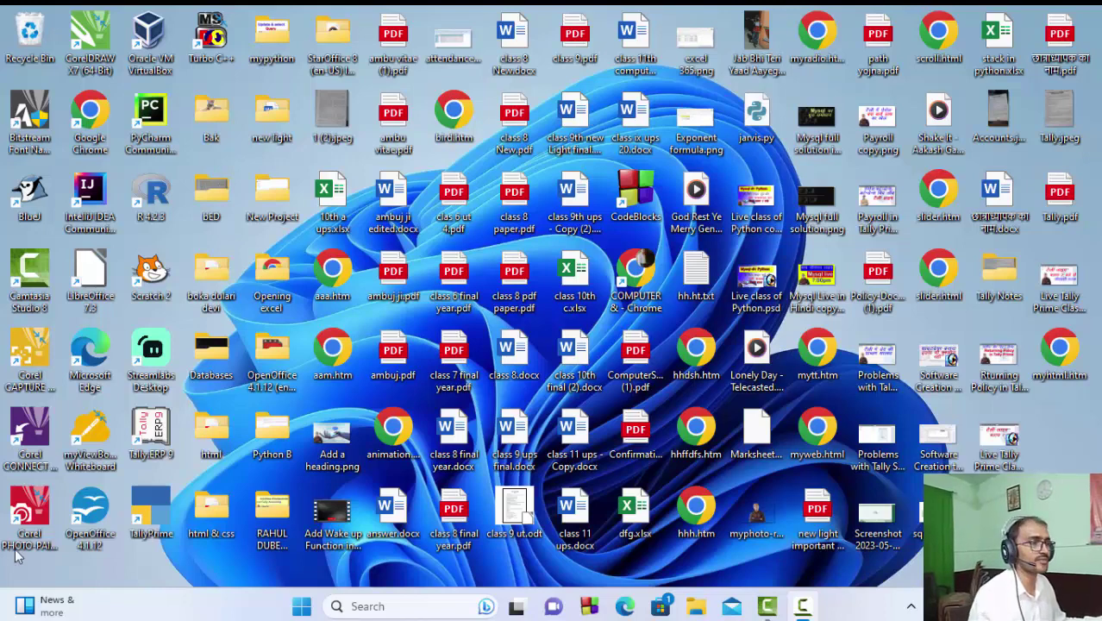
- Launch Access and create the blank database Database115, with Table1 shown in Design view
{"action": "left_click", "coordinate": [301, 607]}
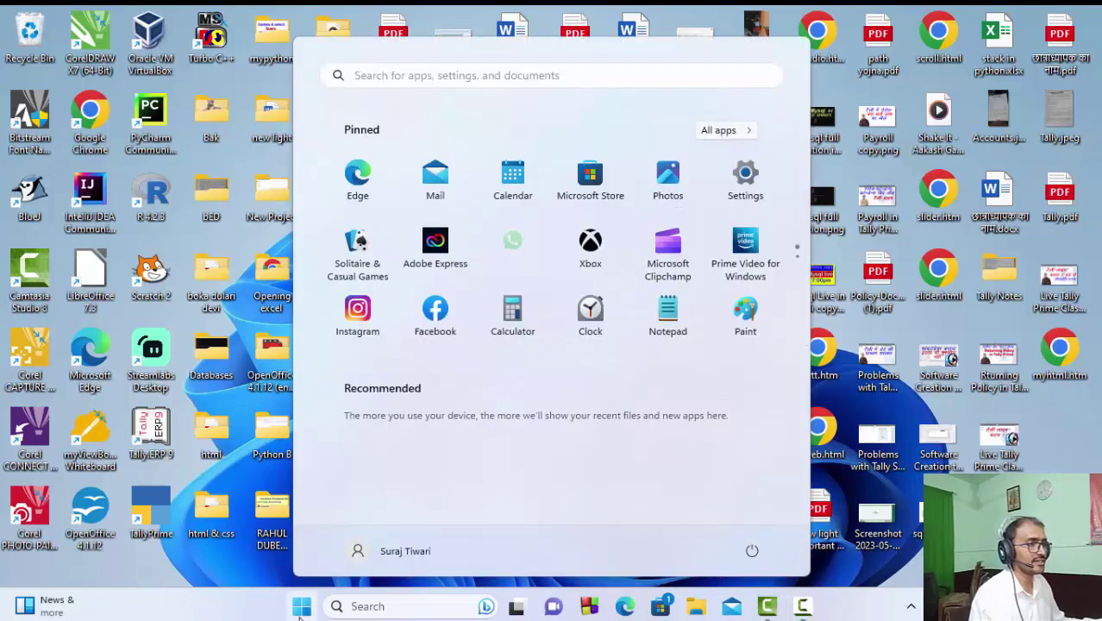
{"action": "type", "text": "a"}
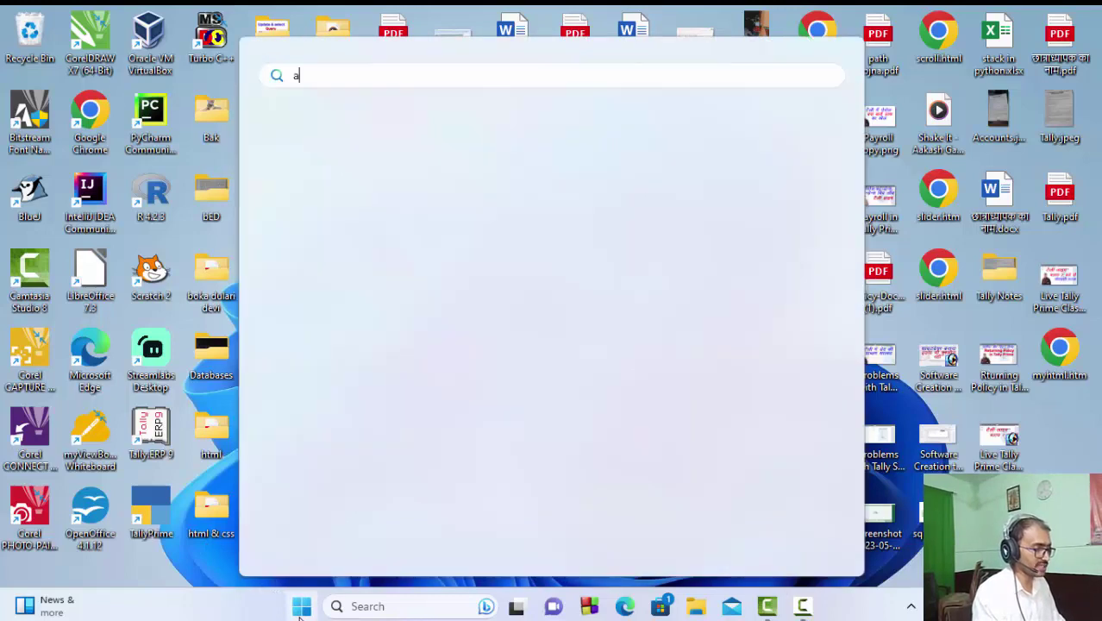
{"action": "type", "text": "ccess"}
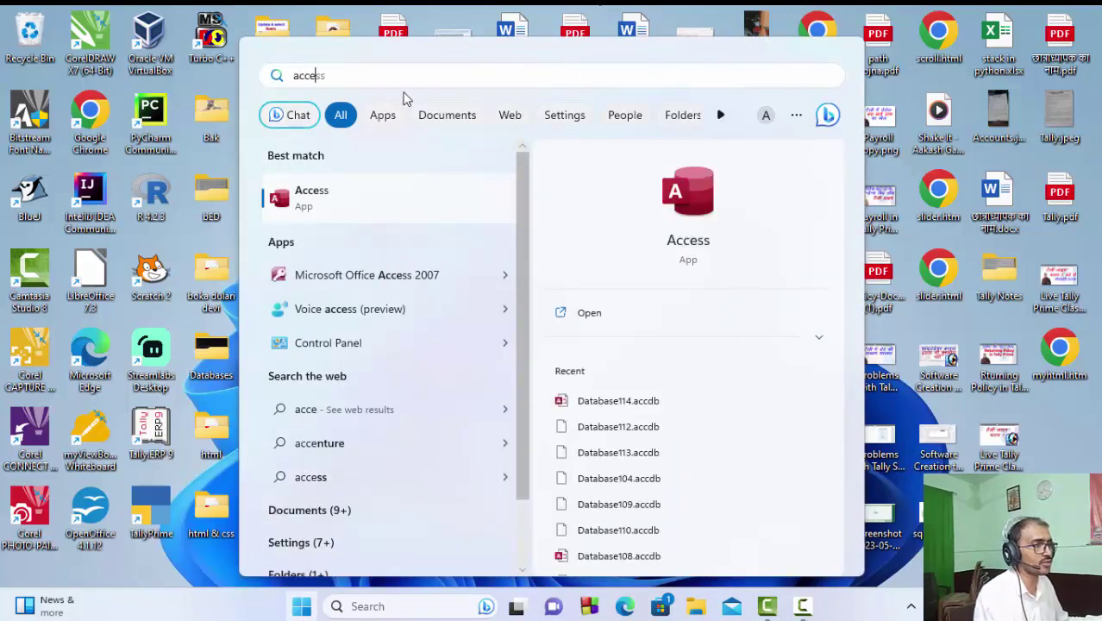
{"action": "left_click", "coordinate": [399, 207]}
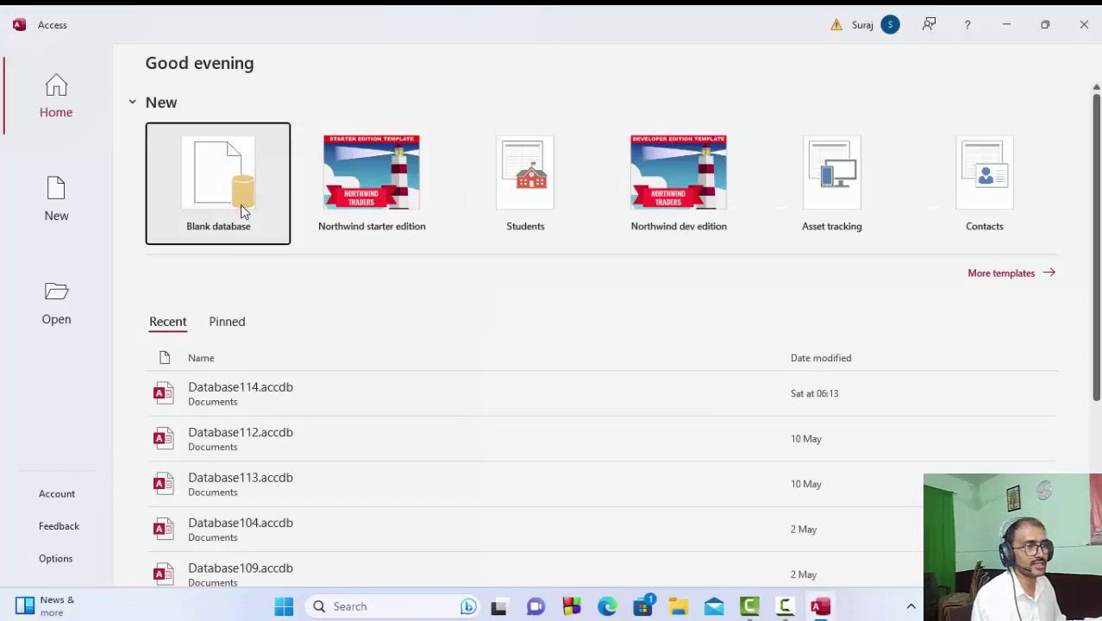
{"action": "left_click", "coordinate": [237, 201]}
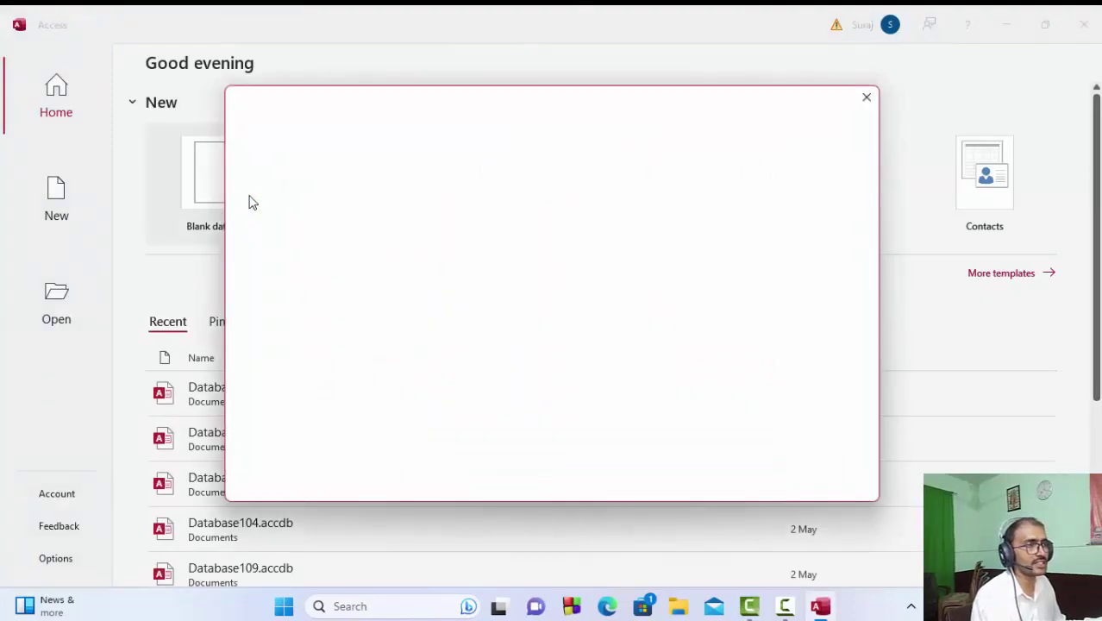
{"action": "left_click", "coordinate": [672, 288]}
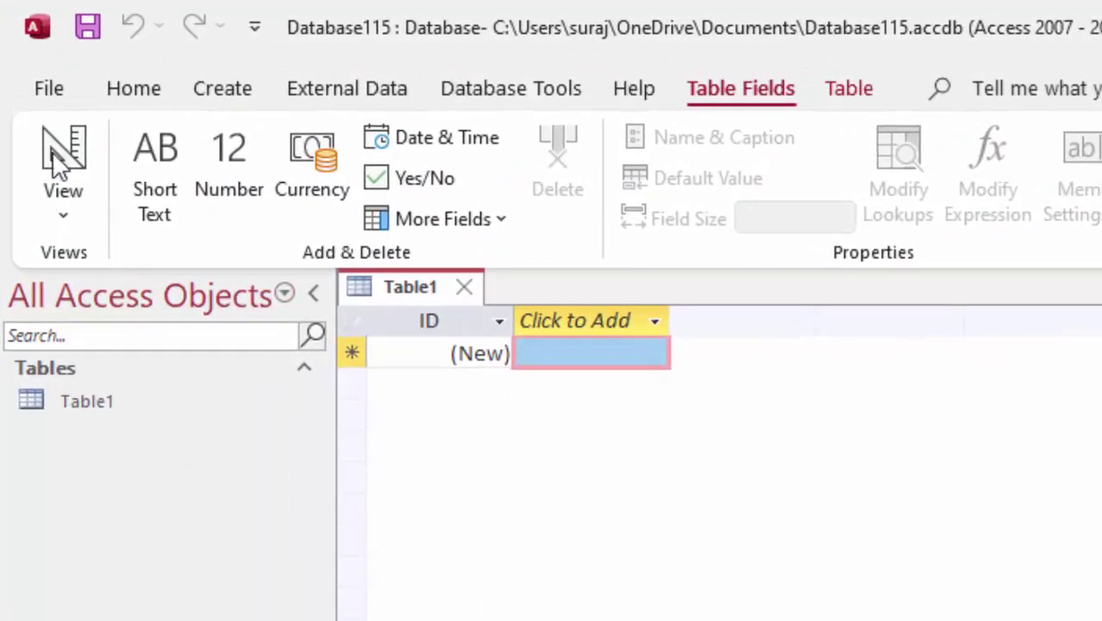
{"action": "left_click", "coordinate": [31, 95]}
- Save the table as Table1 and add First_Name and Last_Name Short Text fields below ID
{"action": "left_click", "coordinate": [1048, 464]}
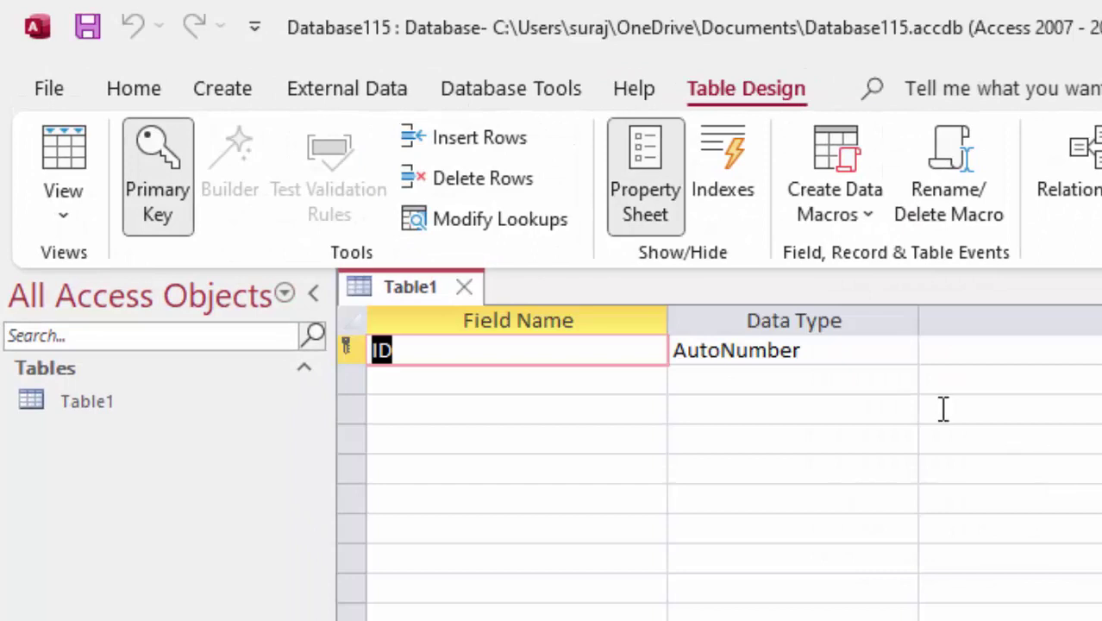
{"action": "left_click", "coordinate": [425, 385]}
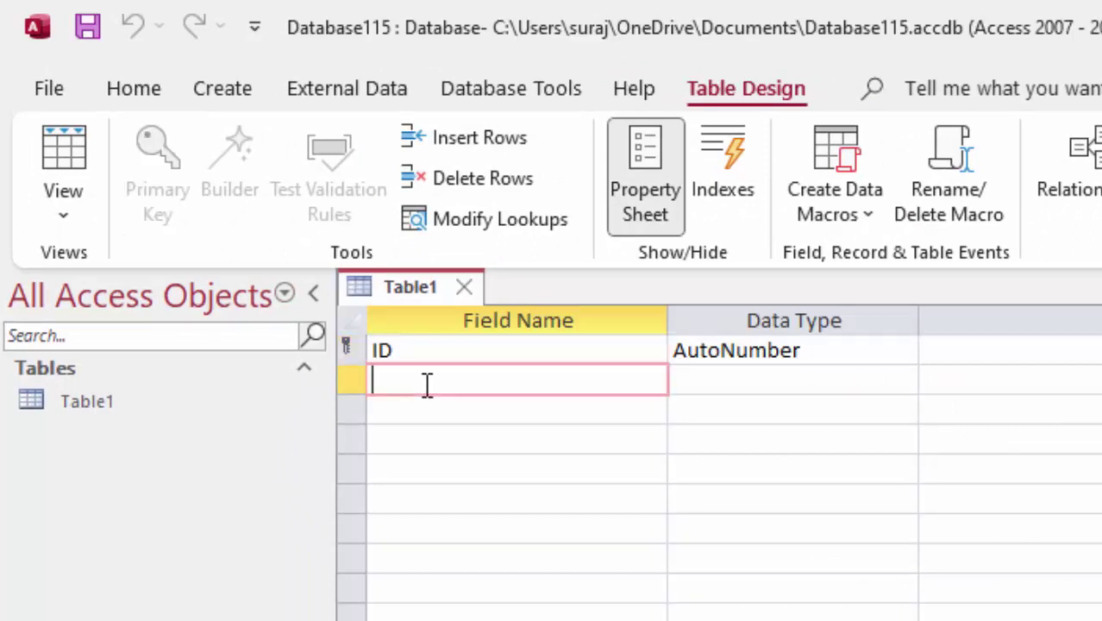
{"action": "type", "text": "Fist"}
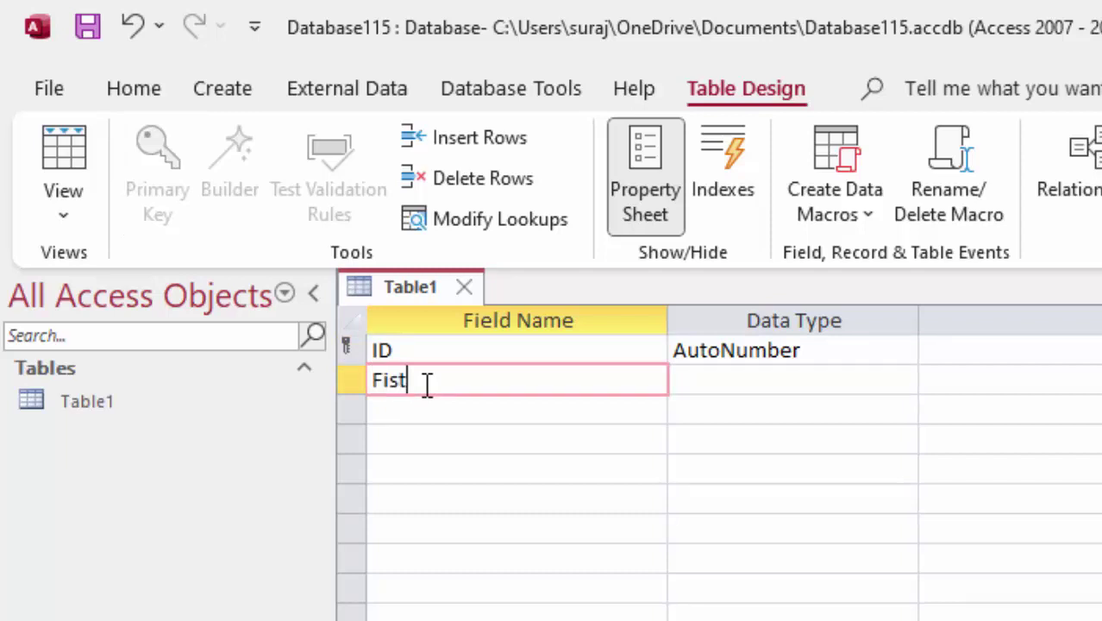
{"action": "key", "text": "BackSpace"}
{"action": "key", "text": "BackSpace"}
{"action": "key", "text": "BackSpace"}
{"action": "type", "text": "Firs"}
{"action": "type", "text": "t_"}
{"action": "type", "text": "Name"}
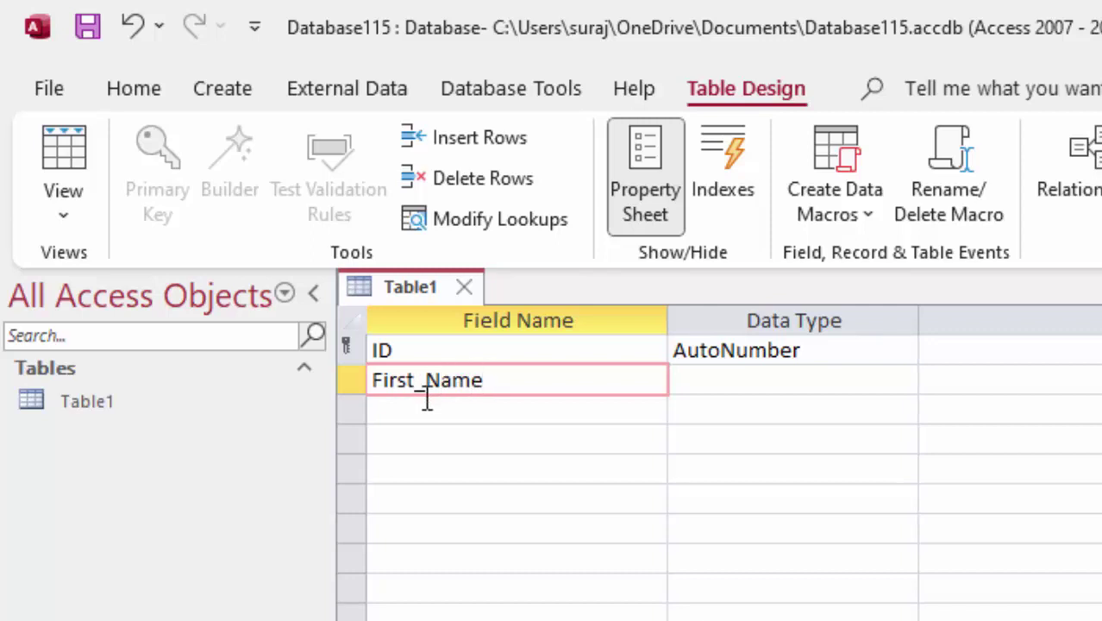
{"action": "left_click", "coordinate": [435, 412]}
{"action": "type", "text": "K"}
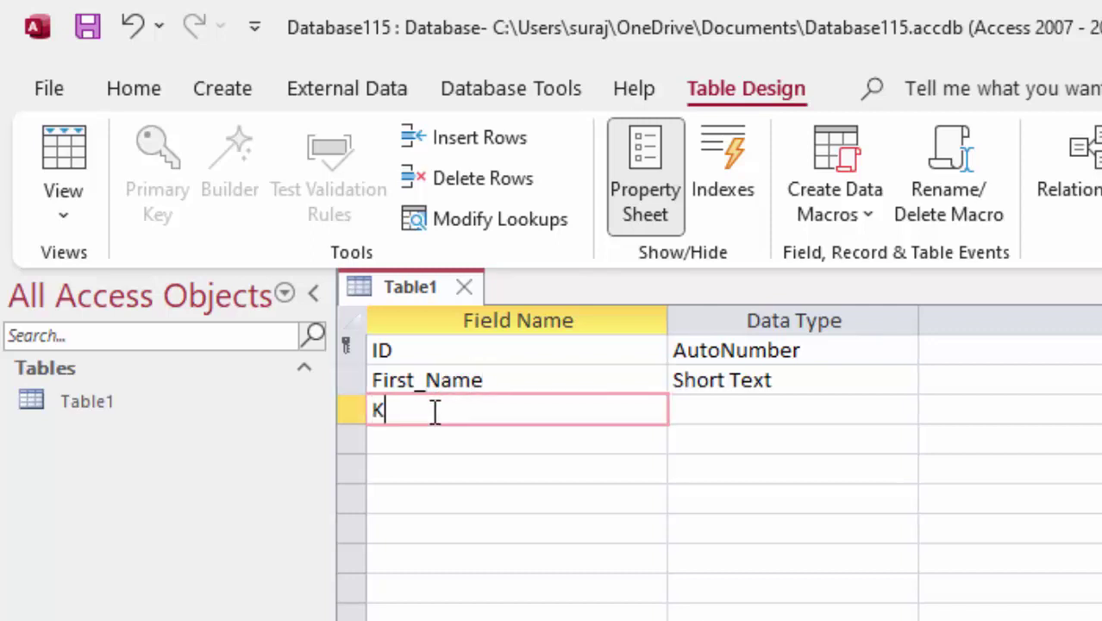
{"action": "key", "text": "BackSpace"}
{"action": "type", "text": "Last_"}
{"action": "type", "text": "Name"}
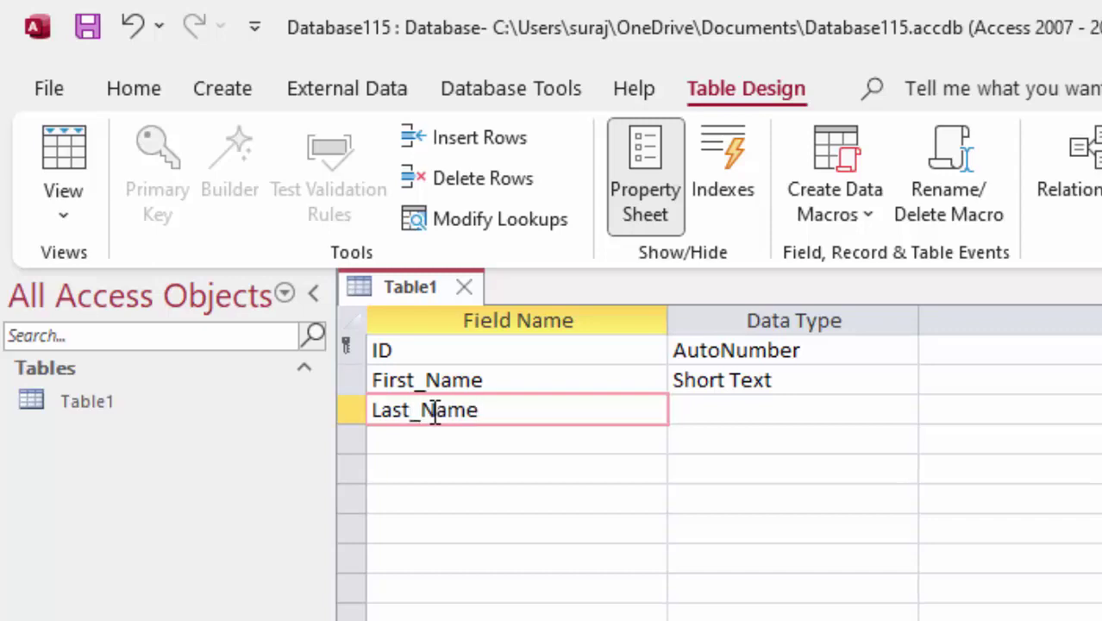
{"action": "left_click", "coordinate": [702, 414]}
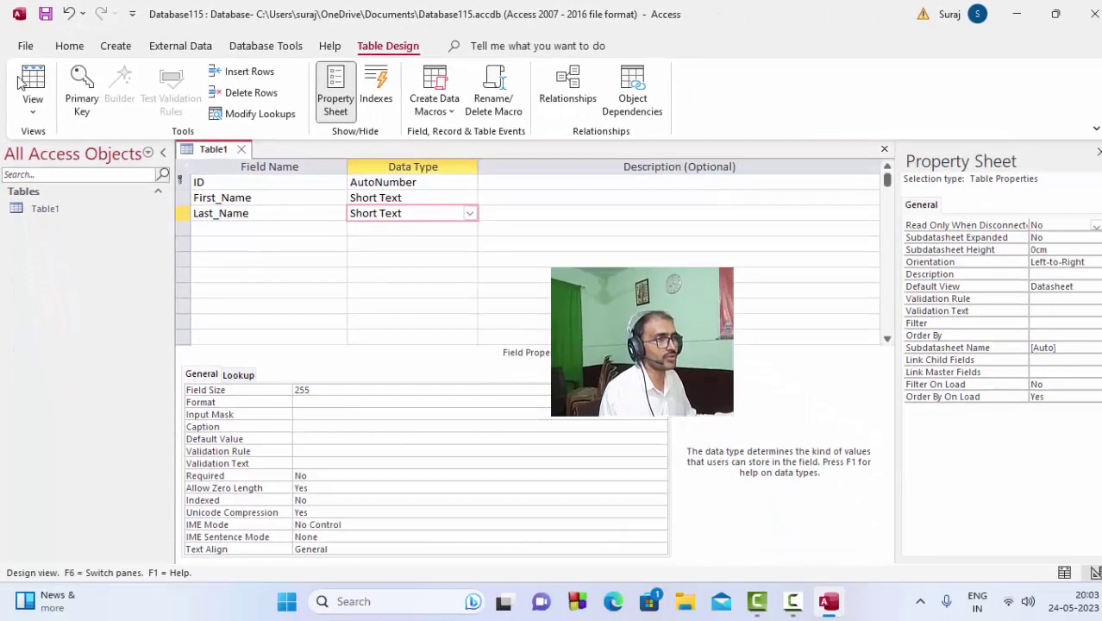
- Save the design, return to Datasheet view and widen the First_Name column
{"action": "left_click", "coordinate": [19, 79]}
{"action": "left_click", "coordinate": [525, 345]}
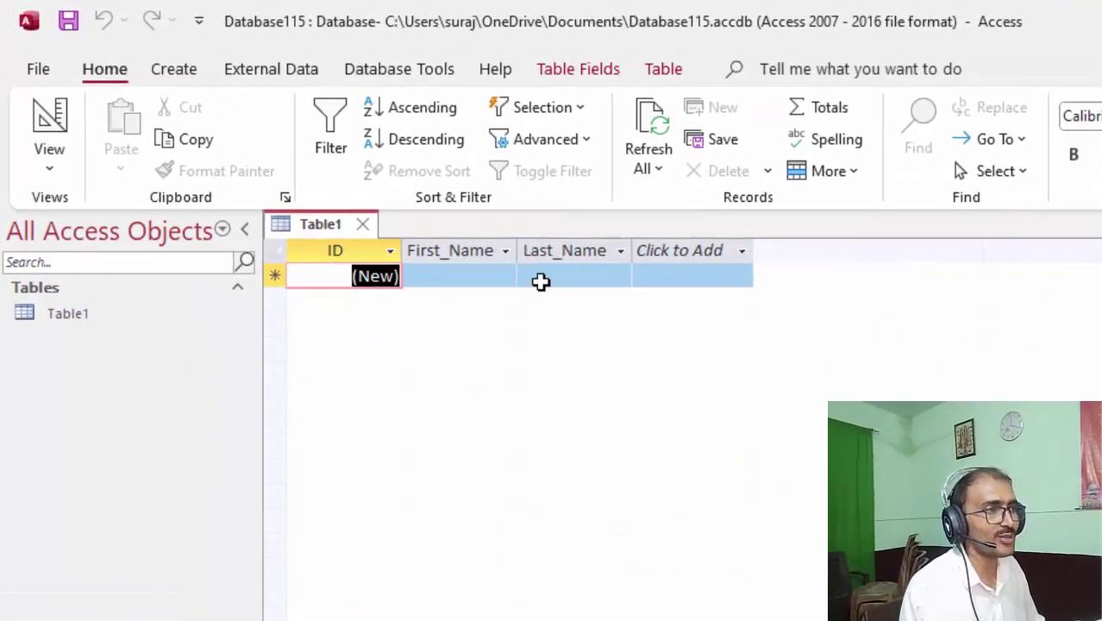
{"action": "mouse_move", "coordinate": [517, 249]}
{"action": "left_mouse_down"}
{"action": "mouse_move", "coordinate": [549, 296]}
{"action": "mouse_move", "coordinate": [571, 295]}
{"action": "left_mouse_up"}
- Enter the first and last names for the first two records of Table1
{"action": "left_click", "coordinate": [525, 278]}
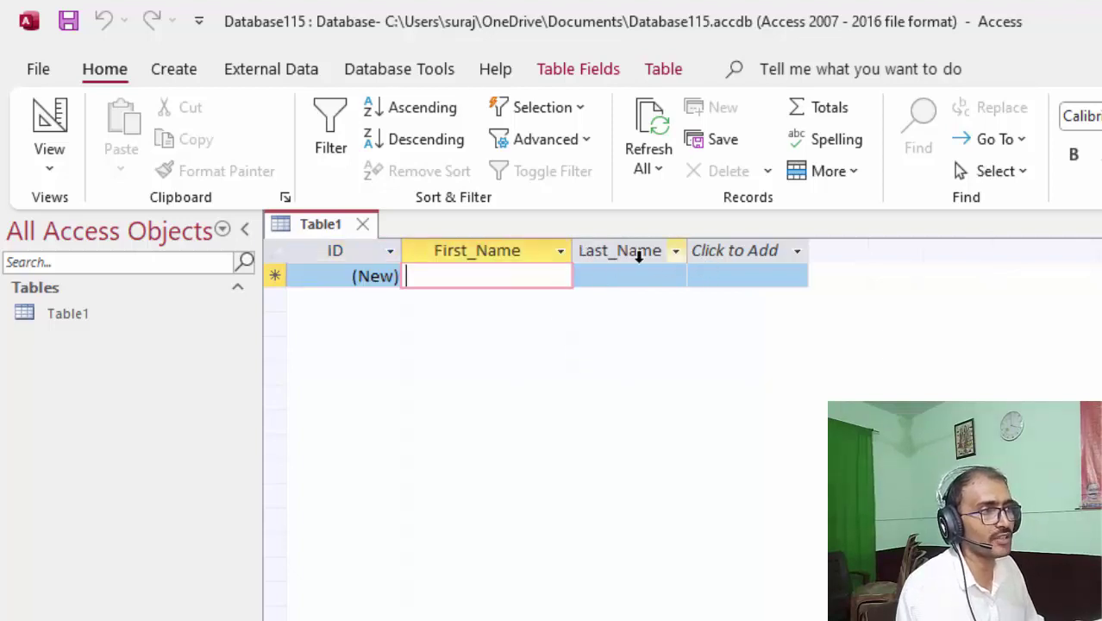
{"action": "type", "text": "Ram"}
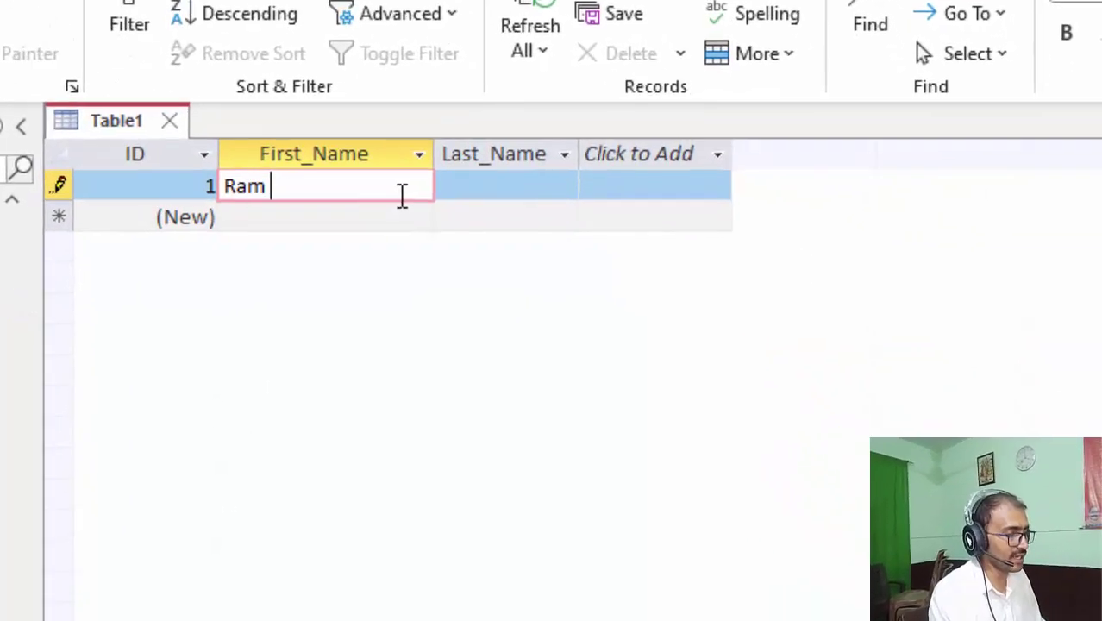
{"action": "key", "text": "Tab"}
{"action": "type", "text": "Tiw"}
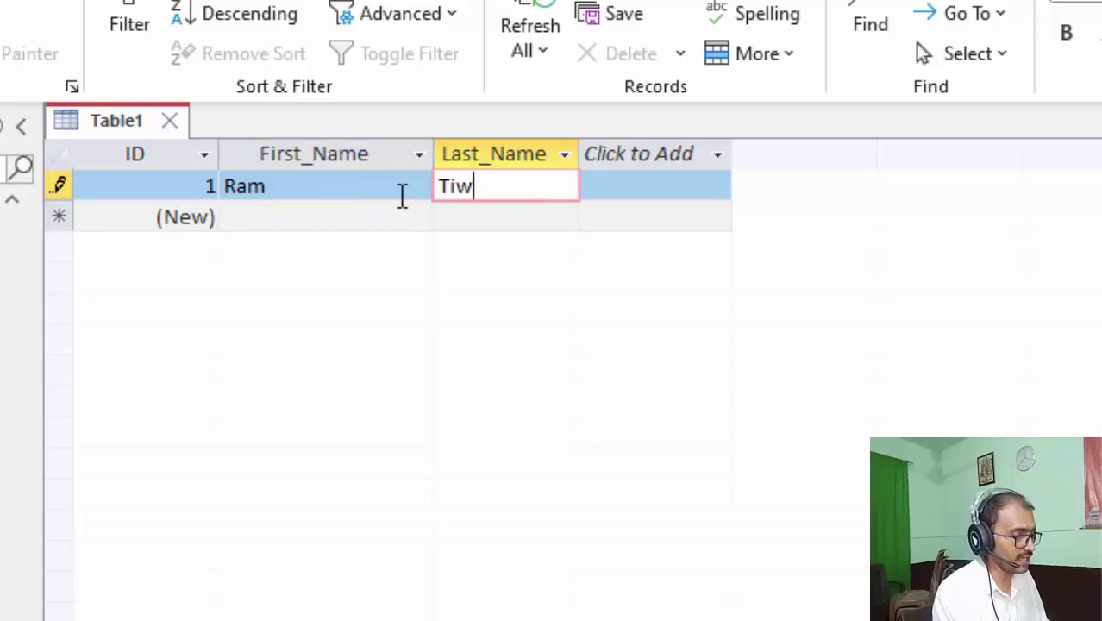
{"action": "type", "text": "ari"}
{"action": "key", "text": "Tab"}
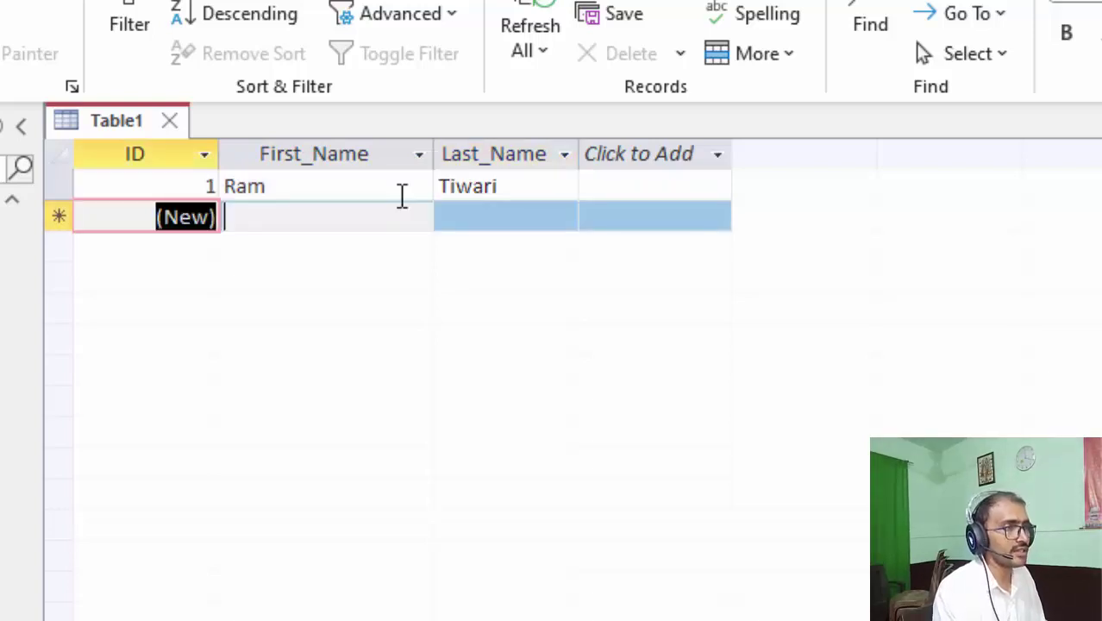
{"action": "key", "text": "Tab"}
{"action": "type", "text": "Shya"}
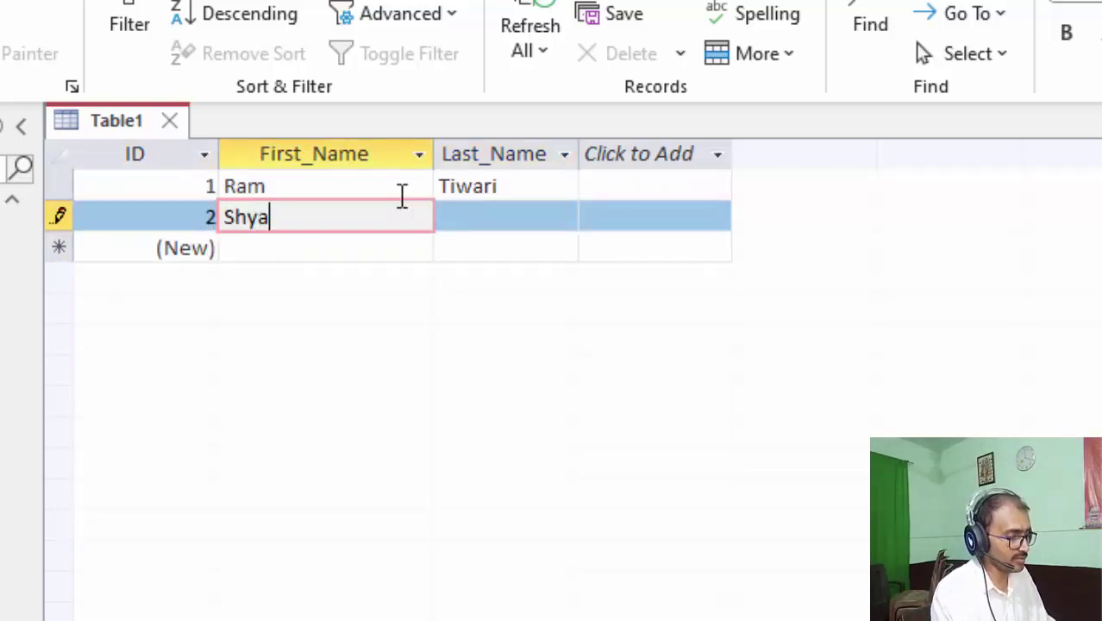
{"action": "type", "text": "m"}
{"action": "key", "text": "Tab"}
{"action": "type", "text": "S"}
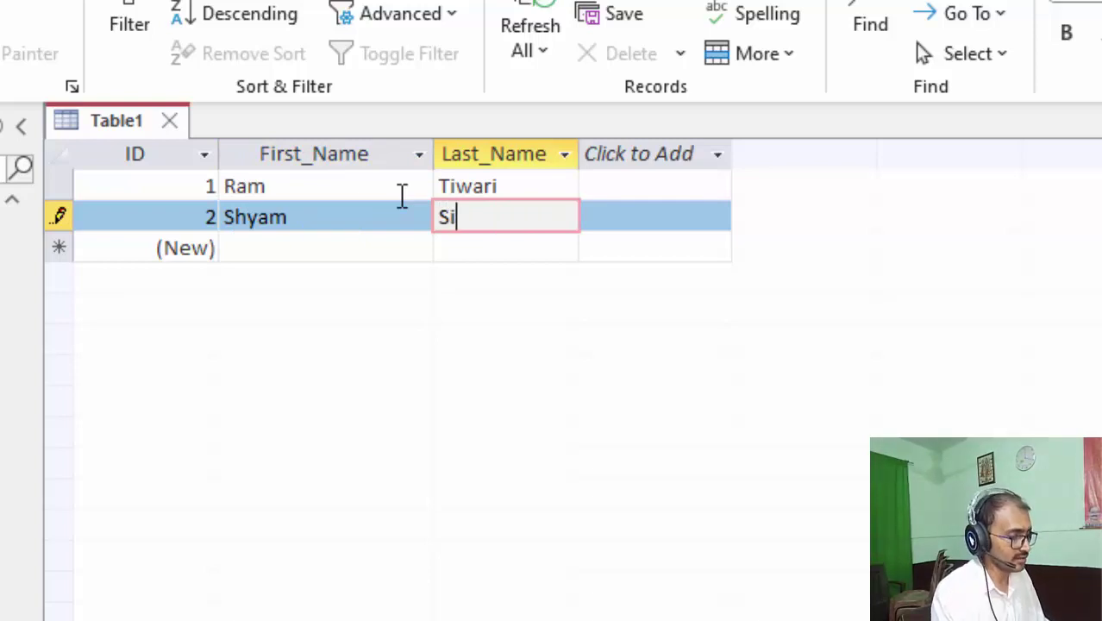
{"action": "type", "text": "ingh"}
{"action": "key", "text": "Tab"}
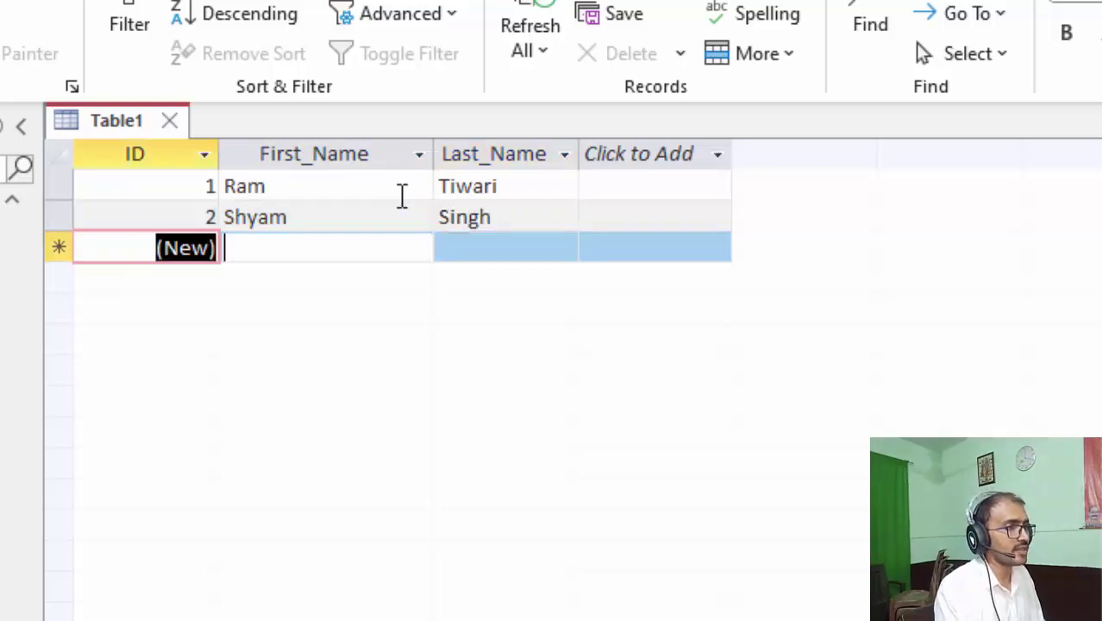
{"action": "key", "text": "Tab"}
- Enter records three and four, then the fifth record's first and last name
{"action": "type", "text": "H"}
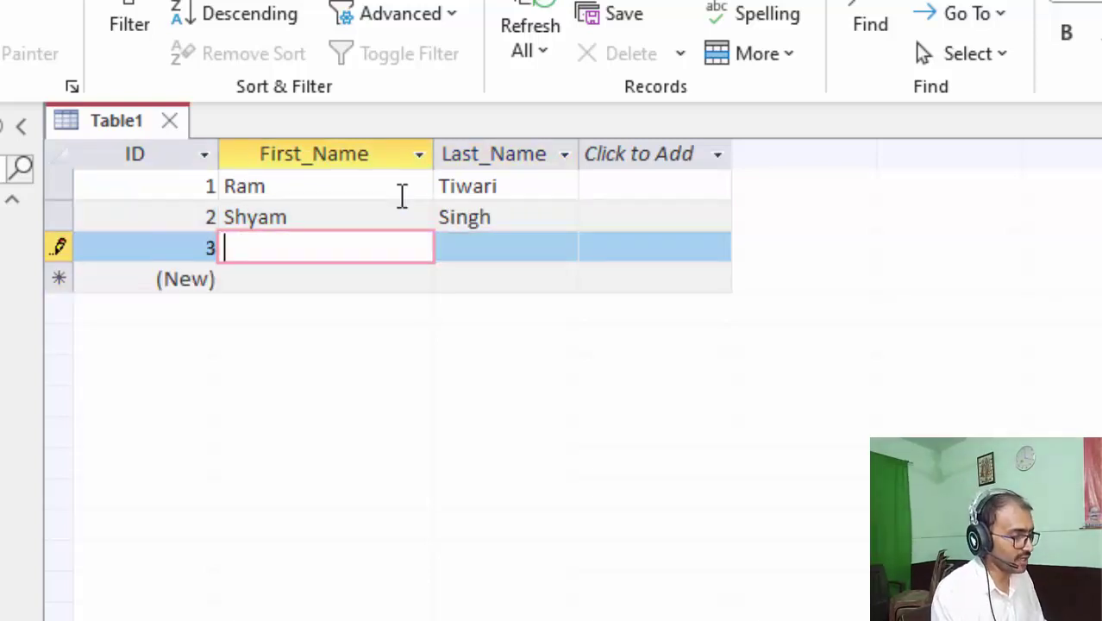
{"action": "type", "text": "Heena"}
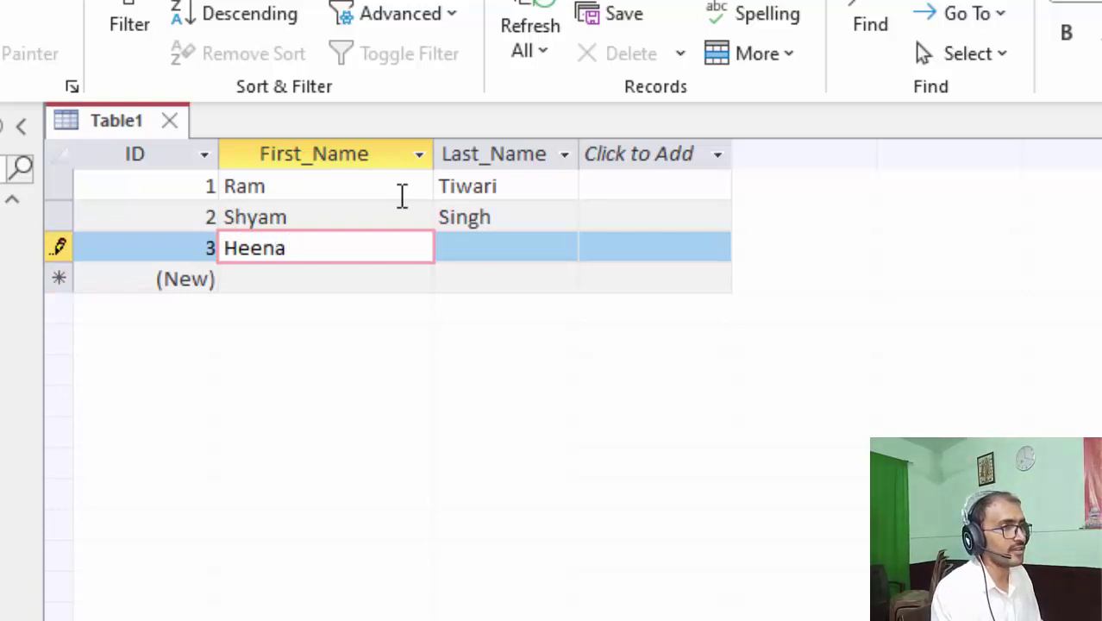
{"action": "key", "text": "Tab"}
{"action": "type", "text": "rve"}
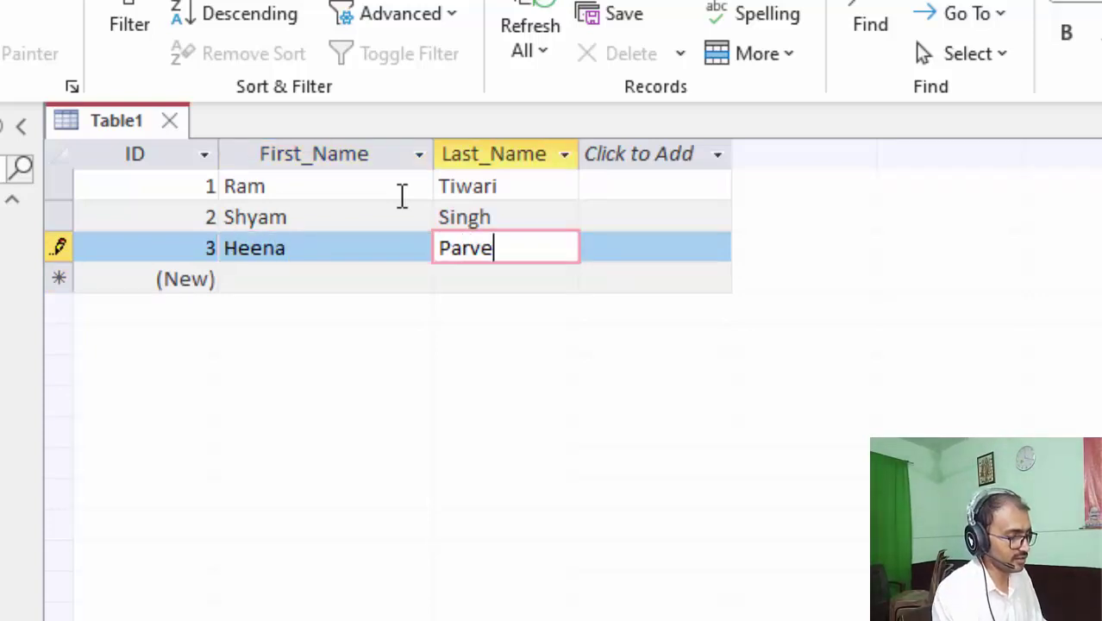
{"action": "type", "text": "en"}
{"action": "key", "text": "Tab"}
{"action": "key", "text": "Tab"}
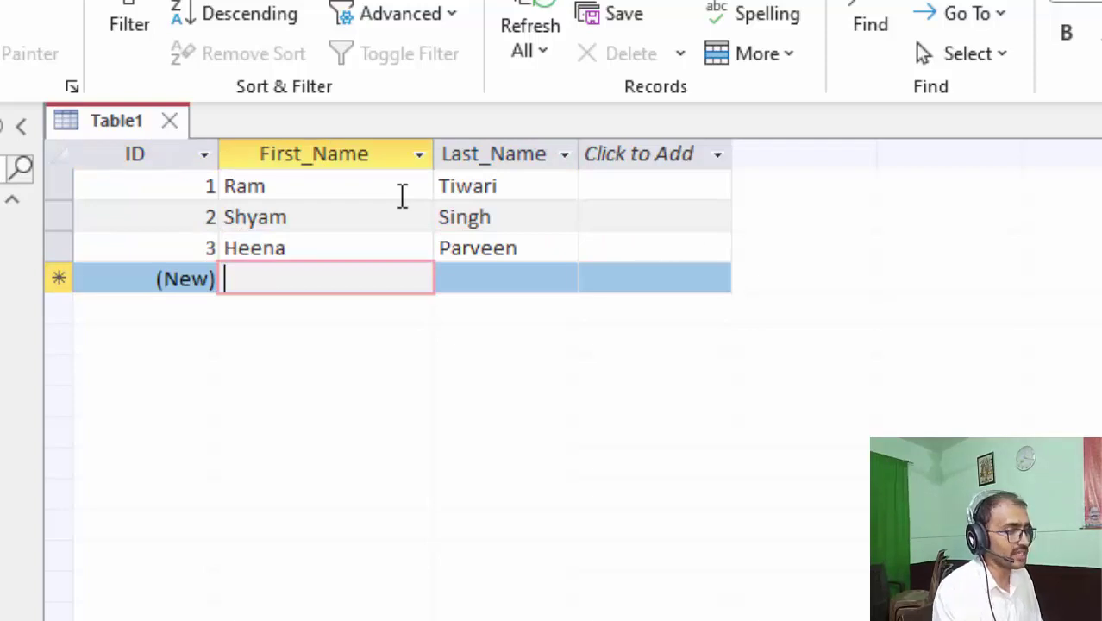
{"action": "type", "text": "Nagma"}
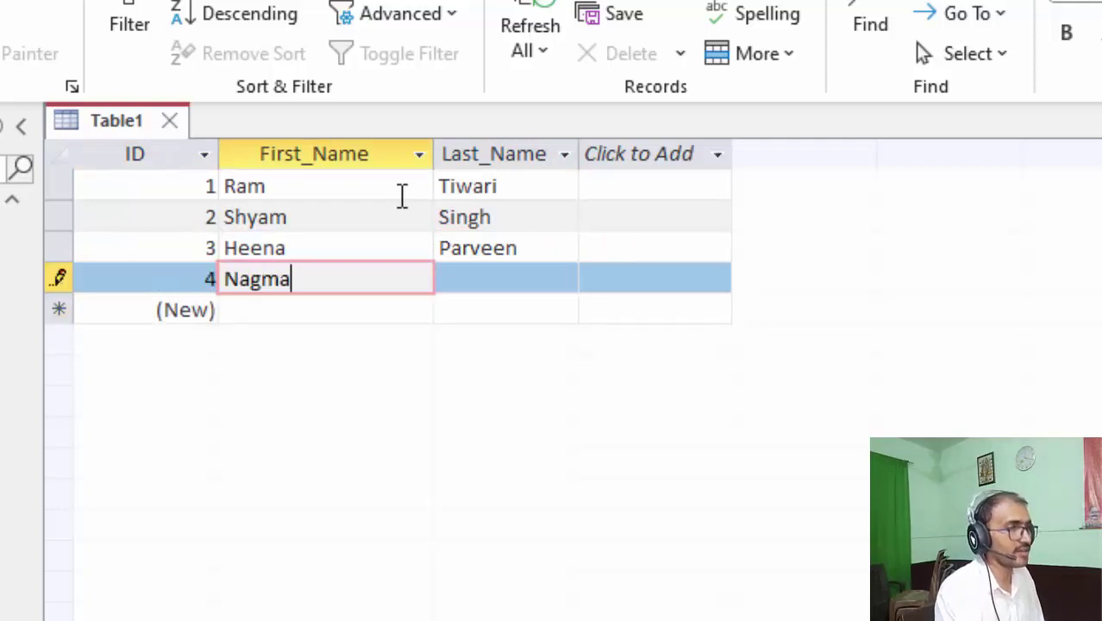
{"action": "key", "text": "Tab"}
{"action": "type", "text": "Kh"}
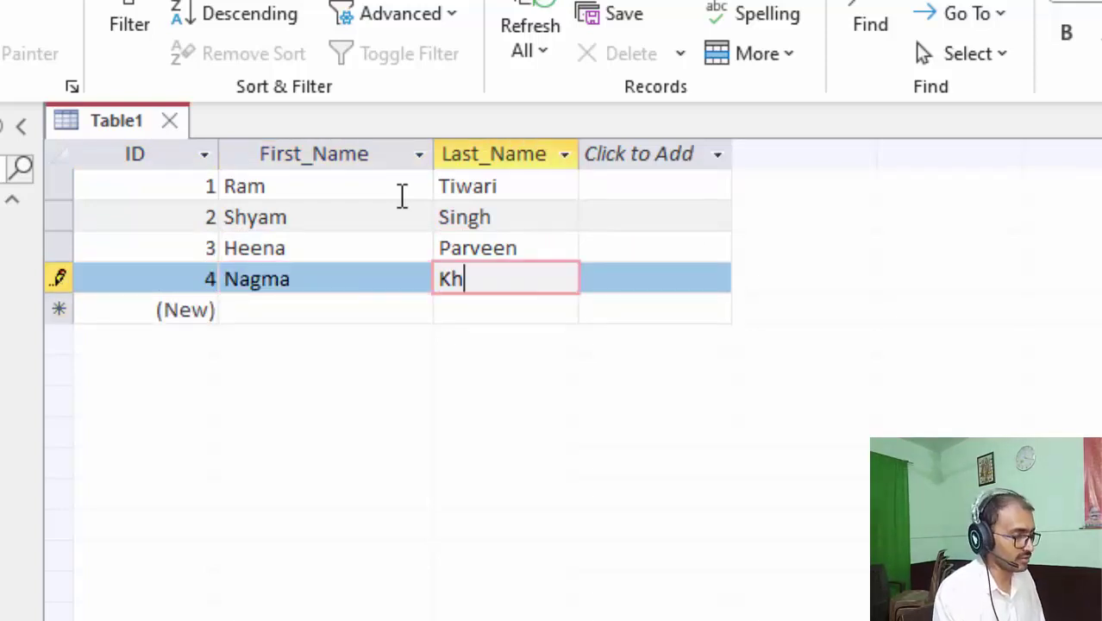
{"action": "type", "text": "toon"}
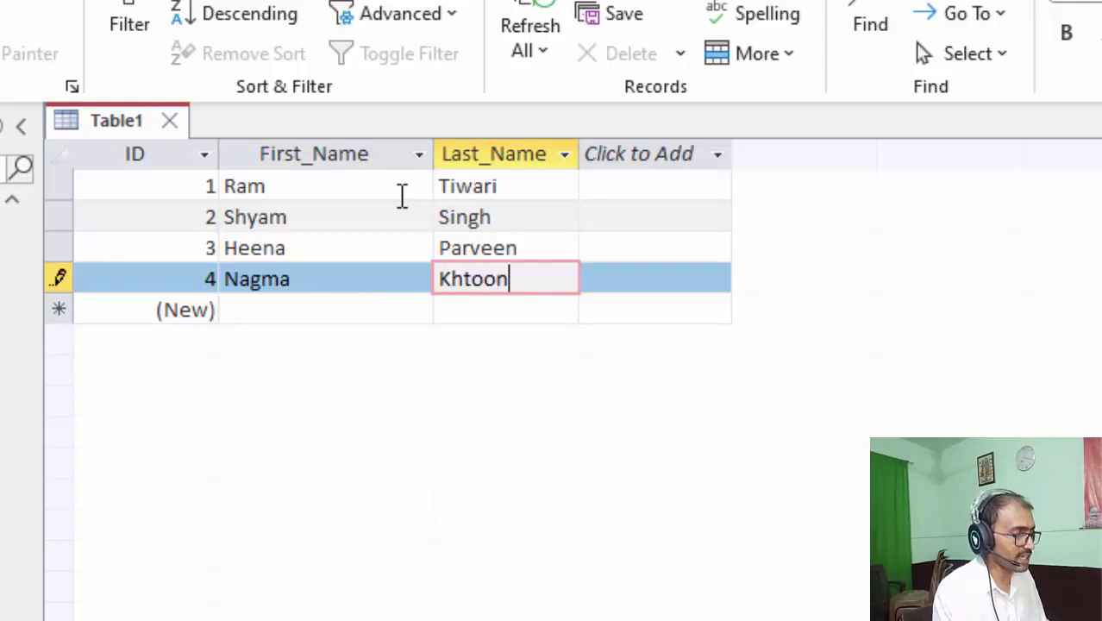
{"action": "key", "text": "Tab"}
{"action": "key", "text": "Tab"}
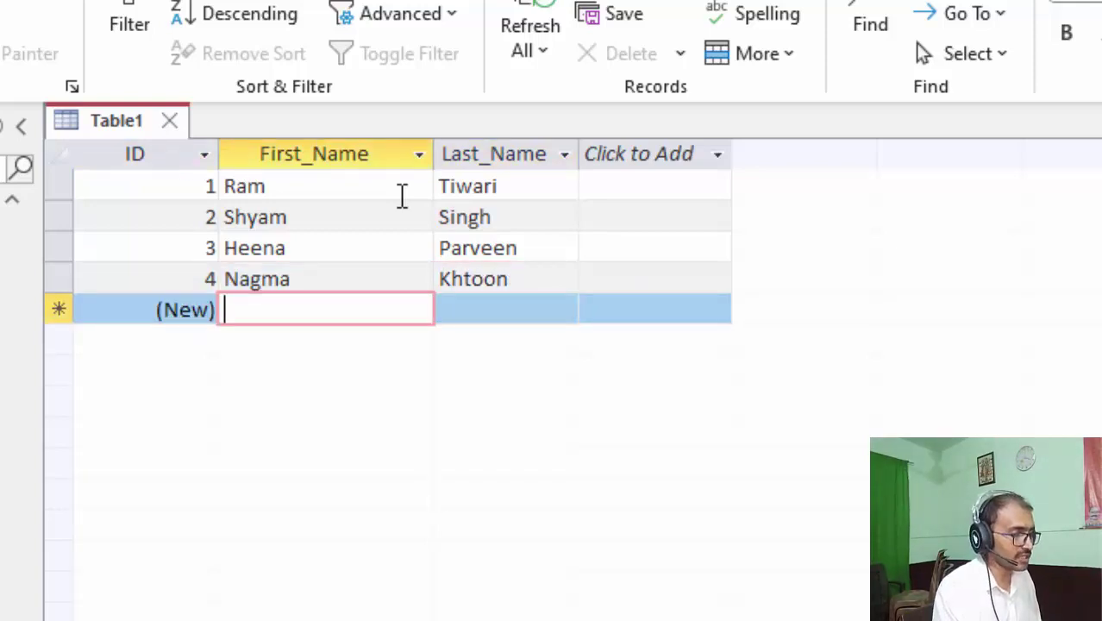
{"action": "type", "text": "Mon"}
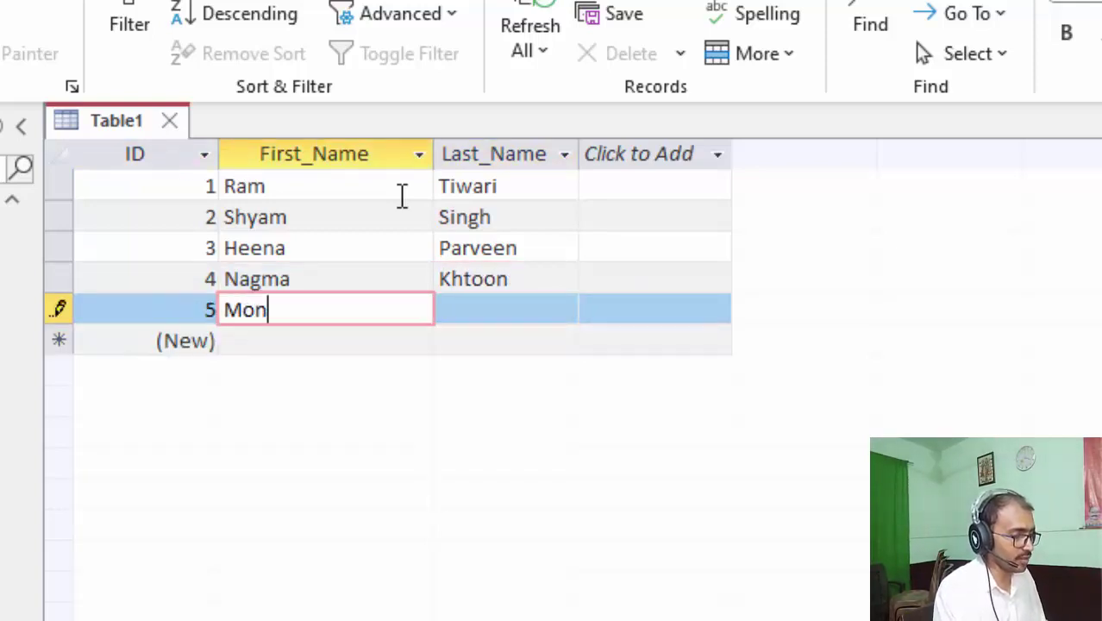
{"action": "type", "text": "ika"}
{"action": "key", "text": "Tab"}
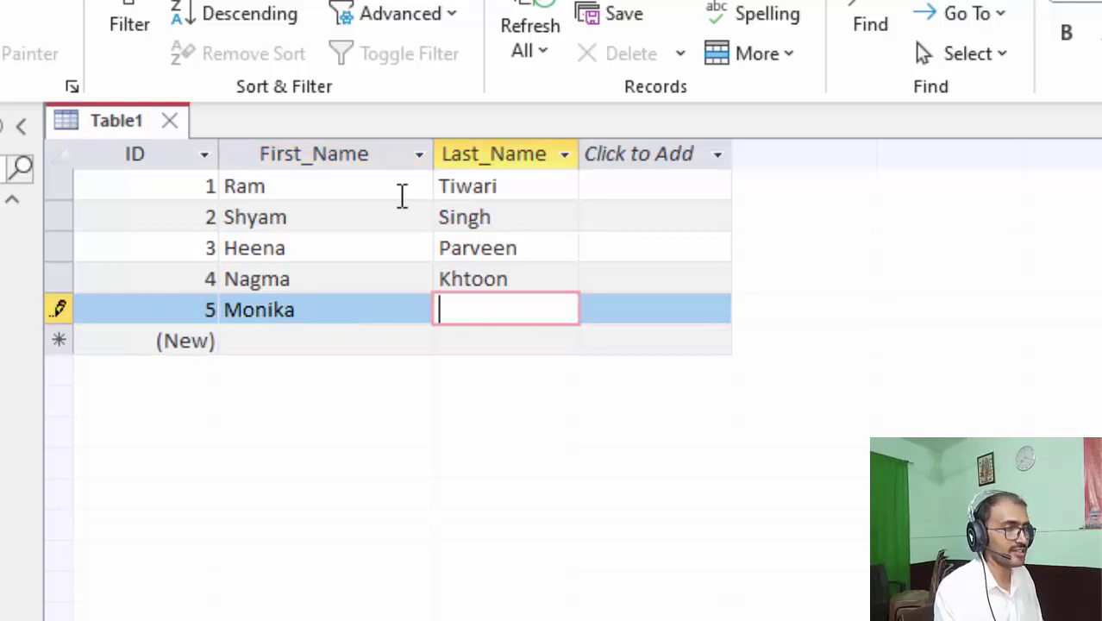
{"action": "type", "text": "Sin"}
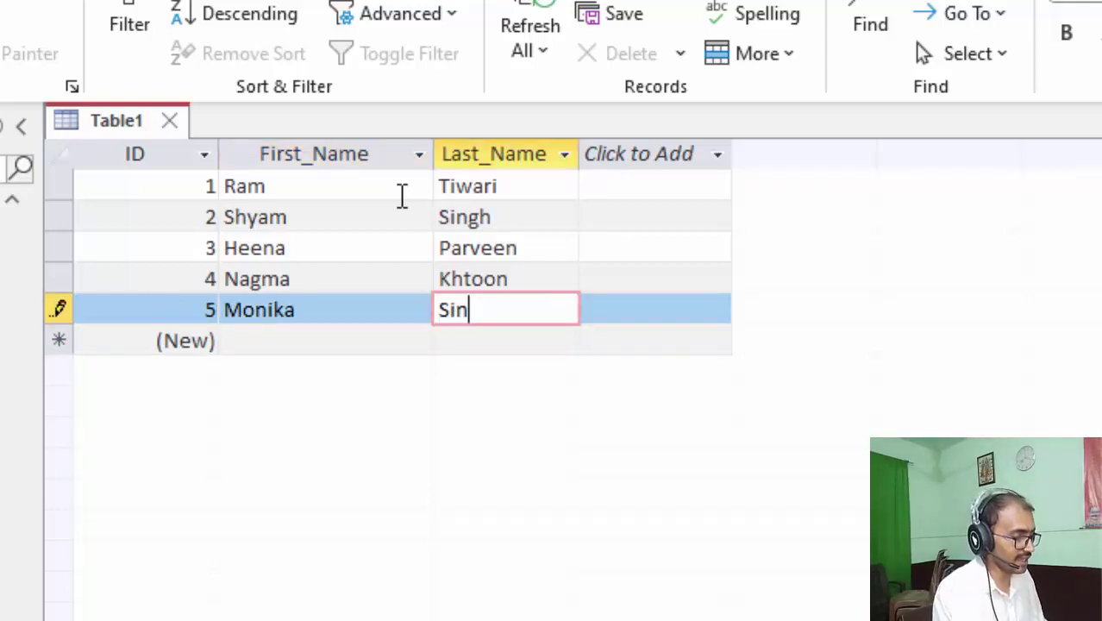
{"action": "type", "text": "gh"}
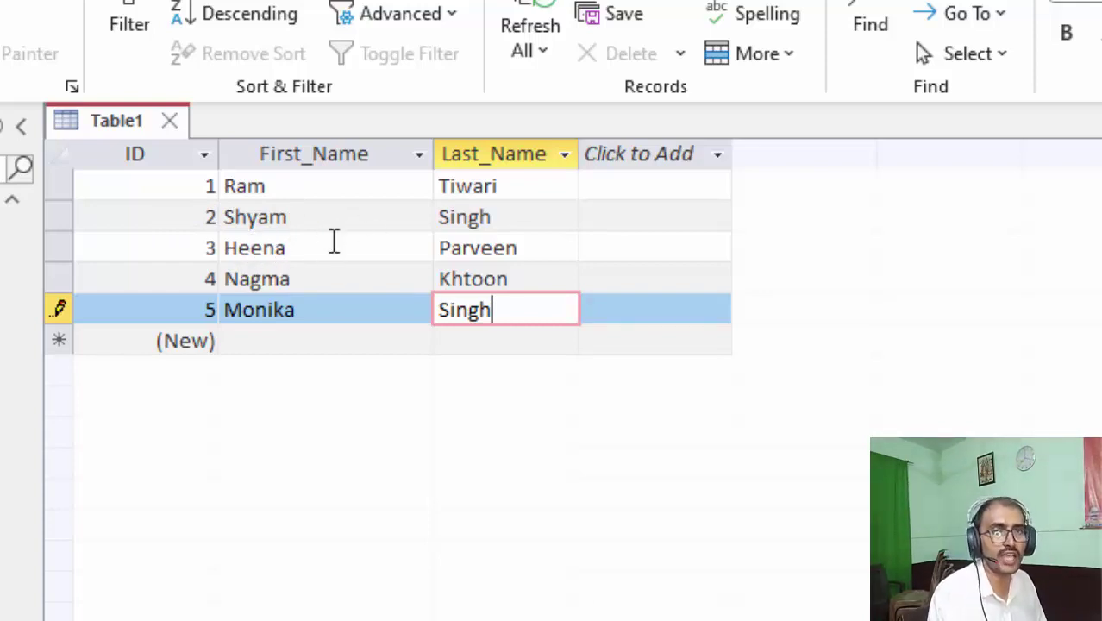
- Close Table1 saving its layout, then design a query on Table1 with First_Name and Last_Name
{"action": "left_click", "coordinate": [170, 121]}
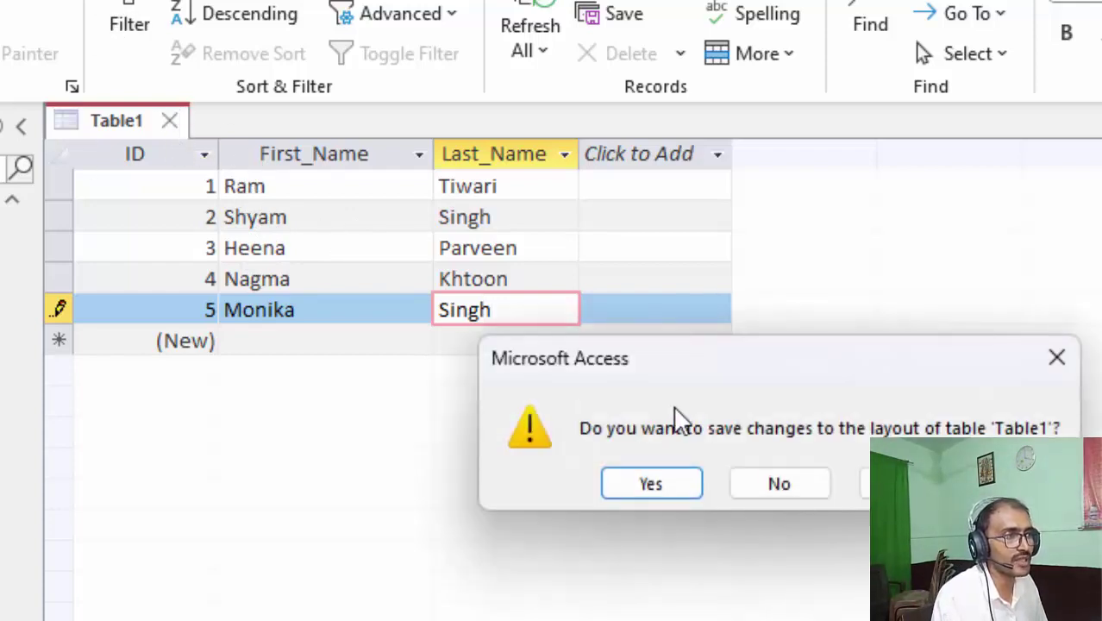
{"action": "left_click", "coordinate": [635, 488]}
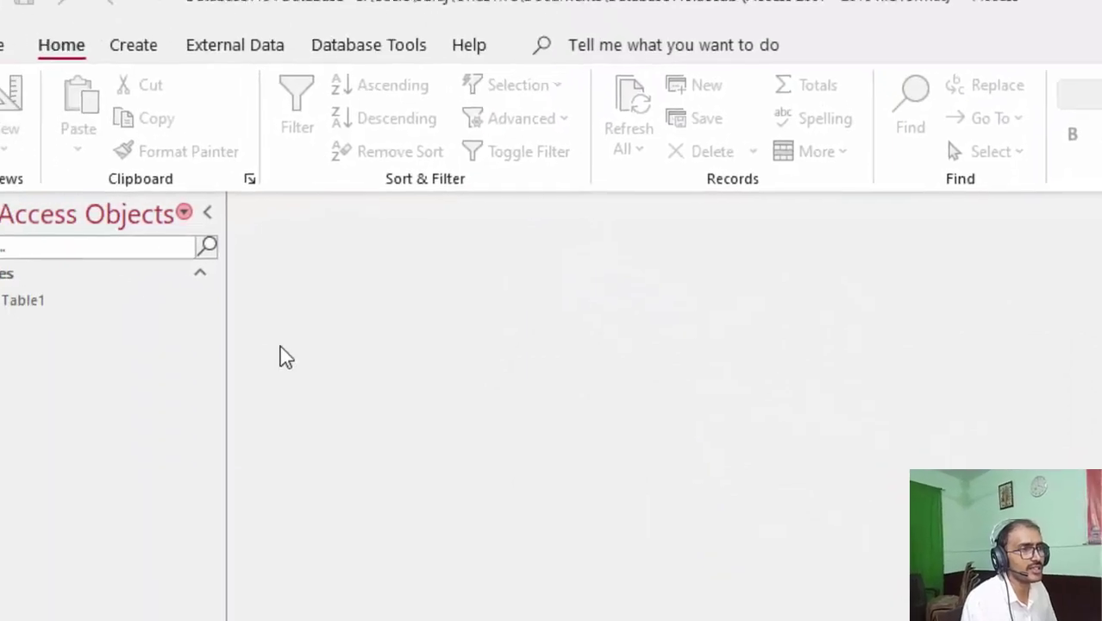
{"action": "left_click", "coordinate": [176, 69]}
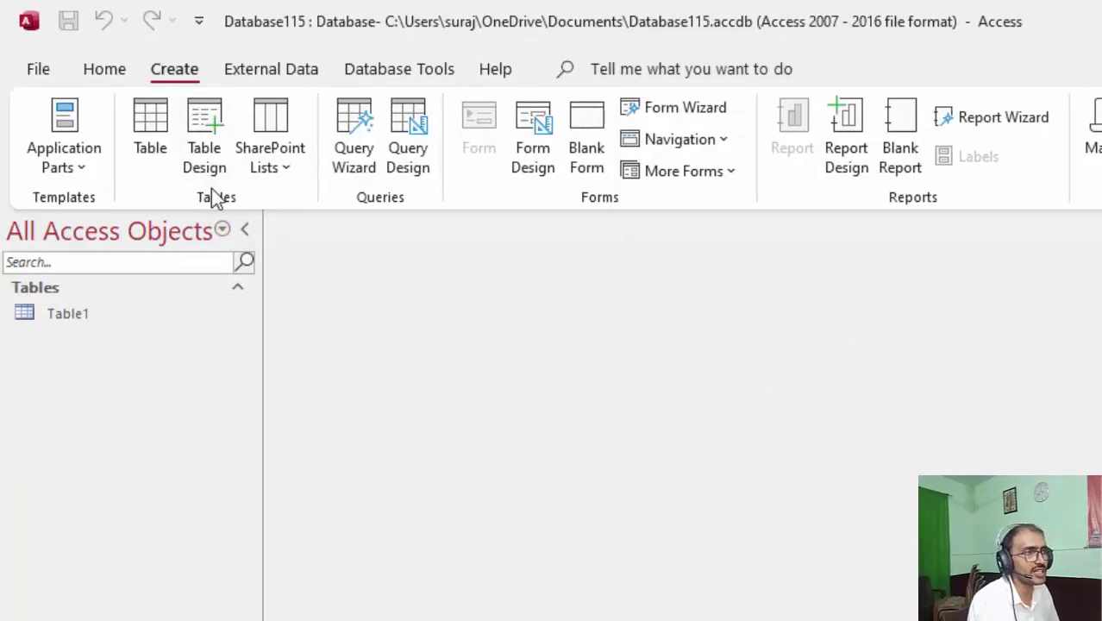
{"action": "left_click", "coordinate": [408, 122]}
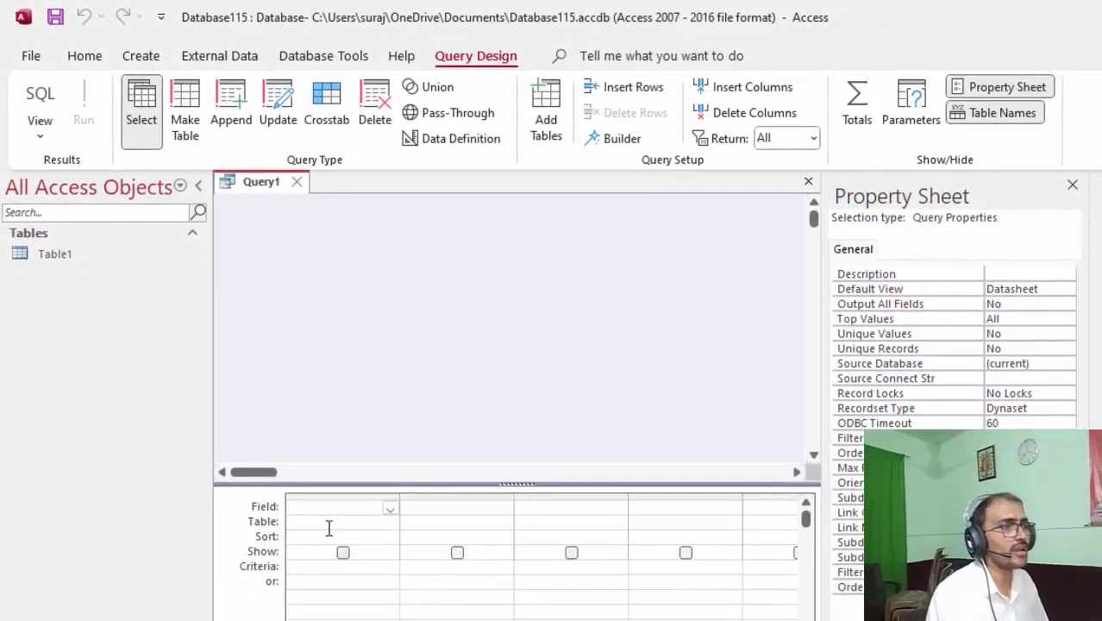
{"action": "left_click", "coordinate": [316, 511]}
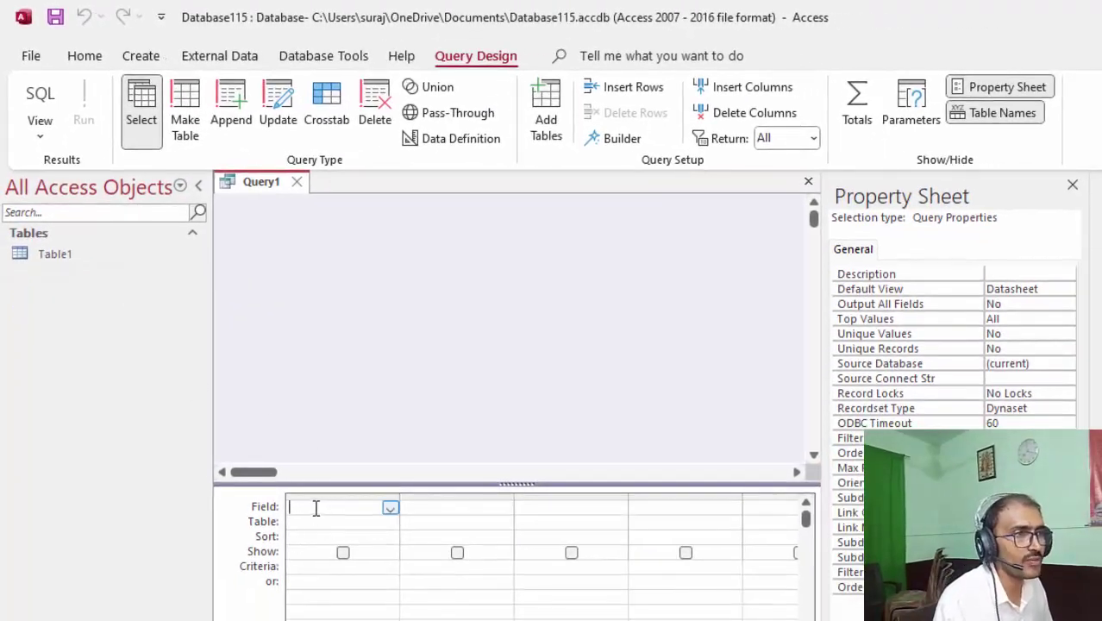
{"action": "left_click_drag", "start_coordinate": [43, 253], "coordinate": [330, 223]}
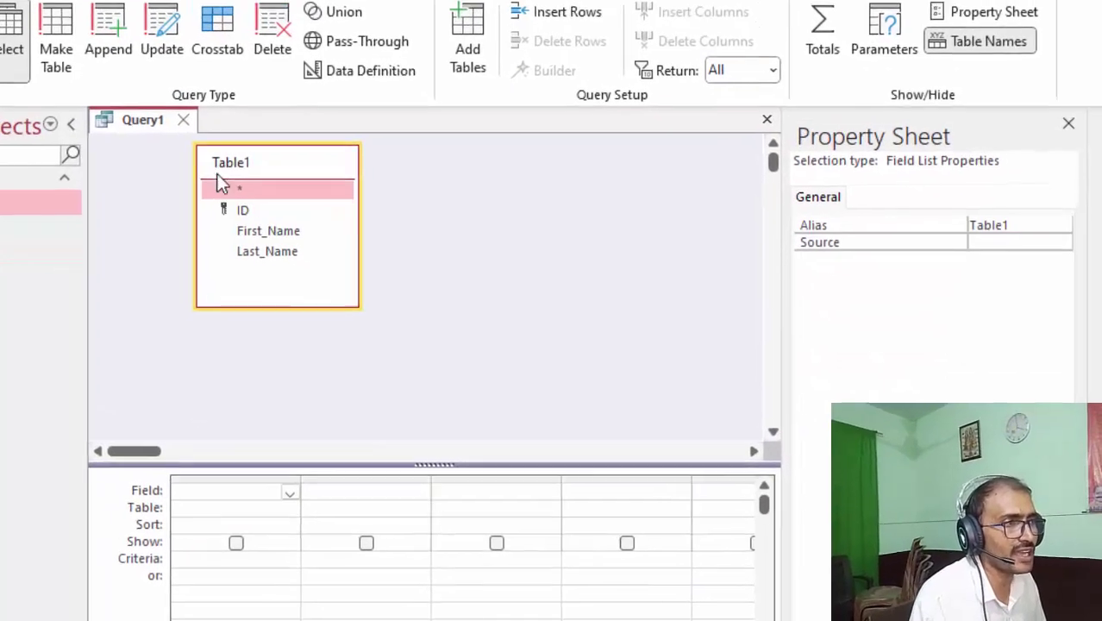
{"action": "double_click", "coordinate": [251, 231]}
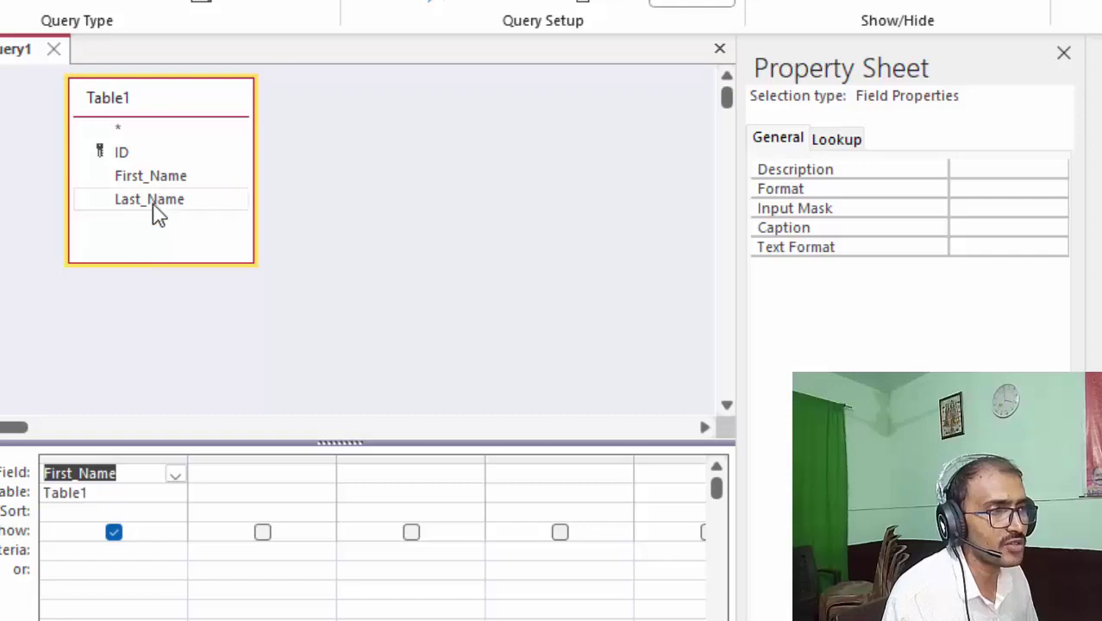
{"action": "double_click", "coordinate": [154, 207]}
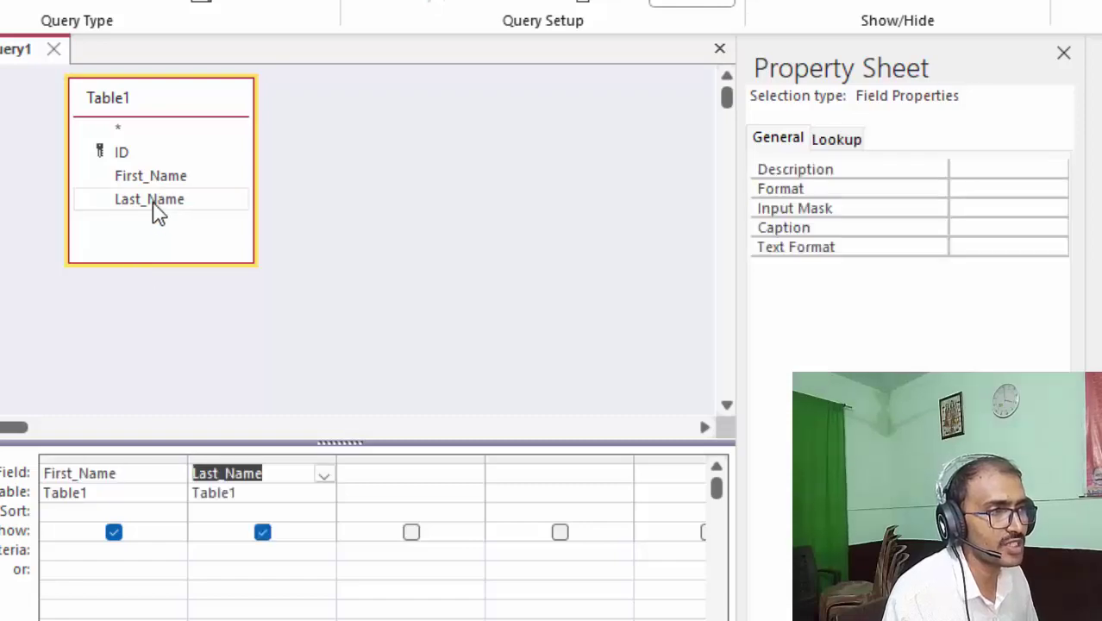
- Enter Full_Name: [First_Name]&[Last_Name] in the third query column via the Zoom box
{"action": "left_click", "coordinate": [444, 474]}
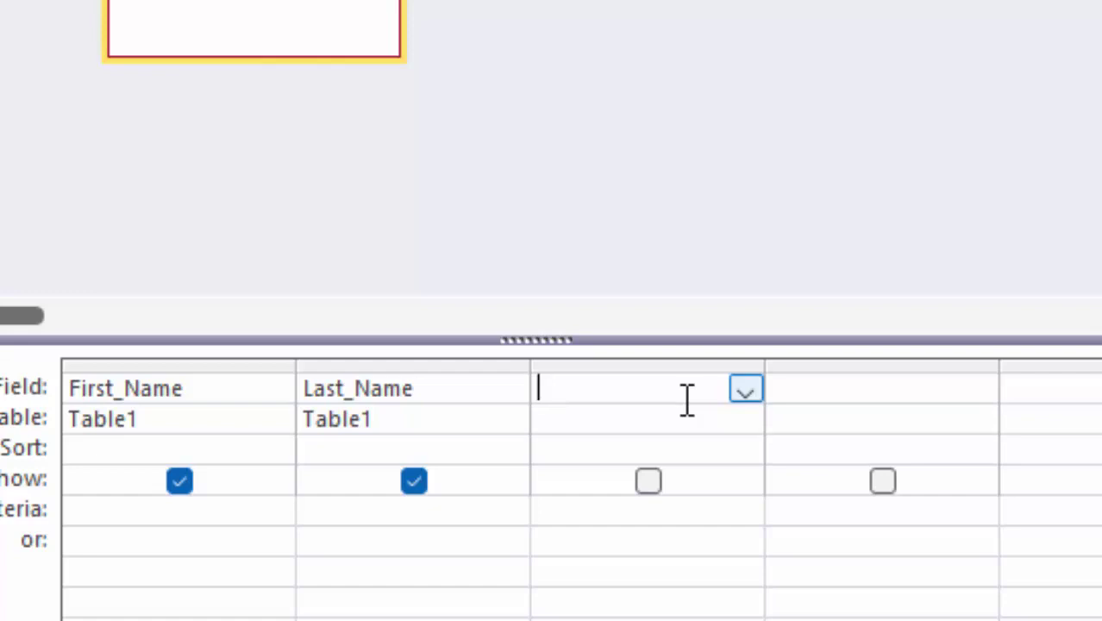
{"action": "type", "text": "Full_"}
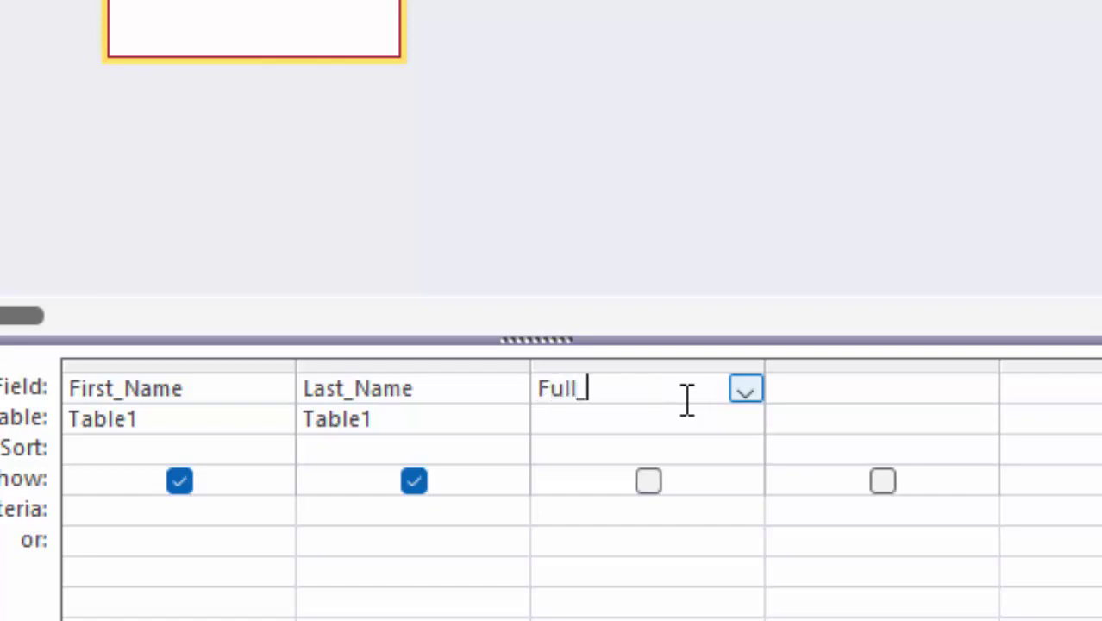
{"action": "type", "text": "Name:"}
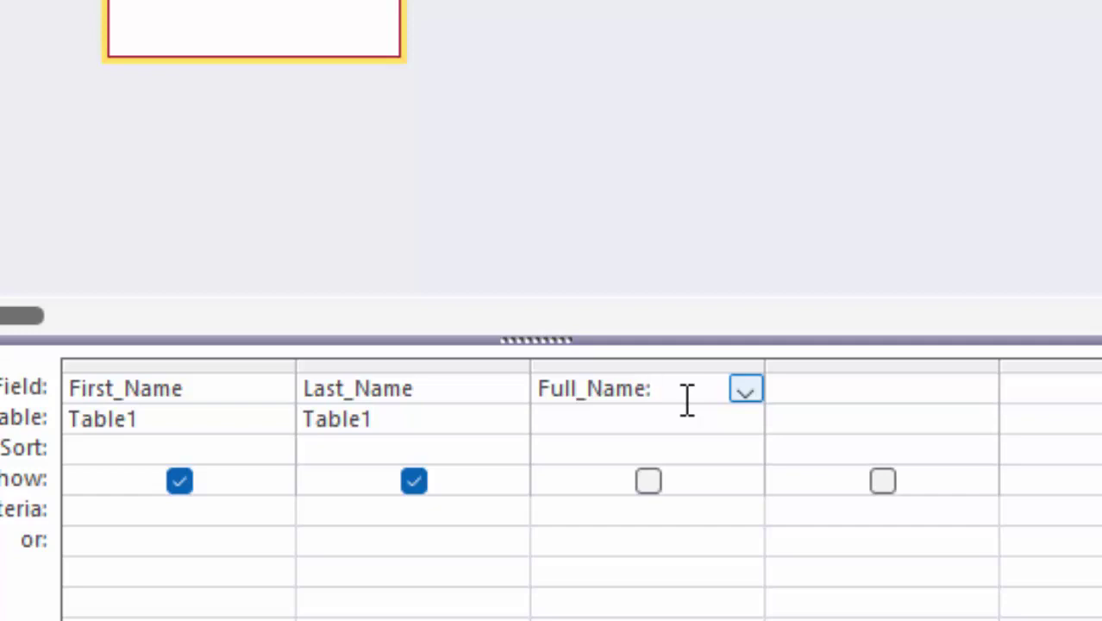
{"action": "right_click", "coordinate": [688, 399]}
{"action": "key", "text": "Escape"}
{"action": "key", "text": "shift+F2"}
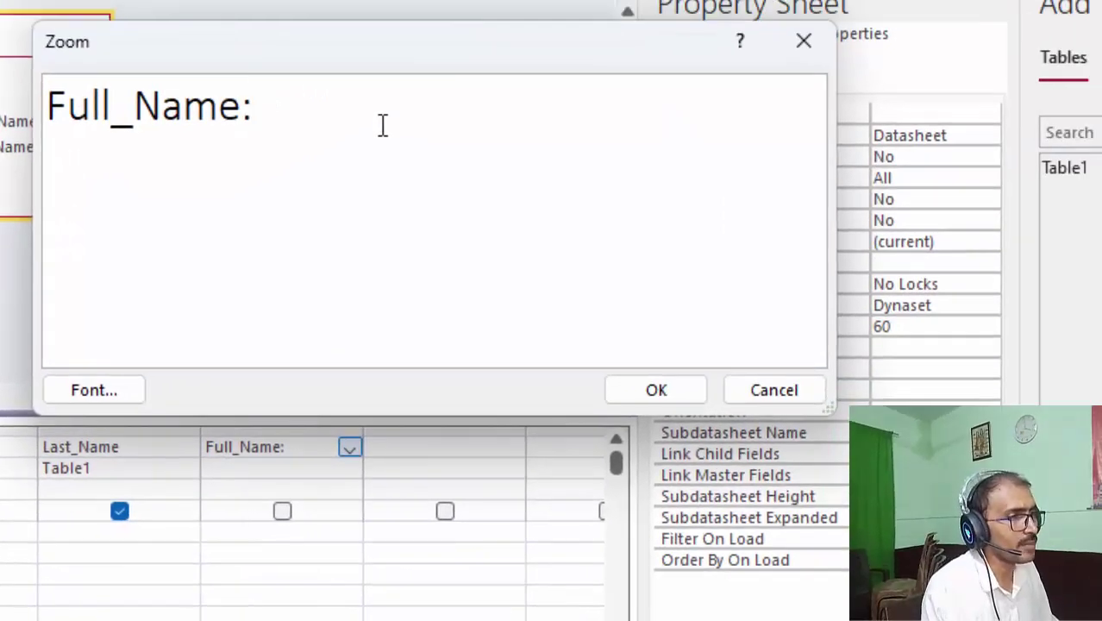
{"action": "type", "text": "[Fir"}
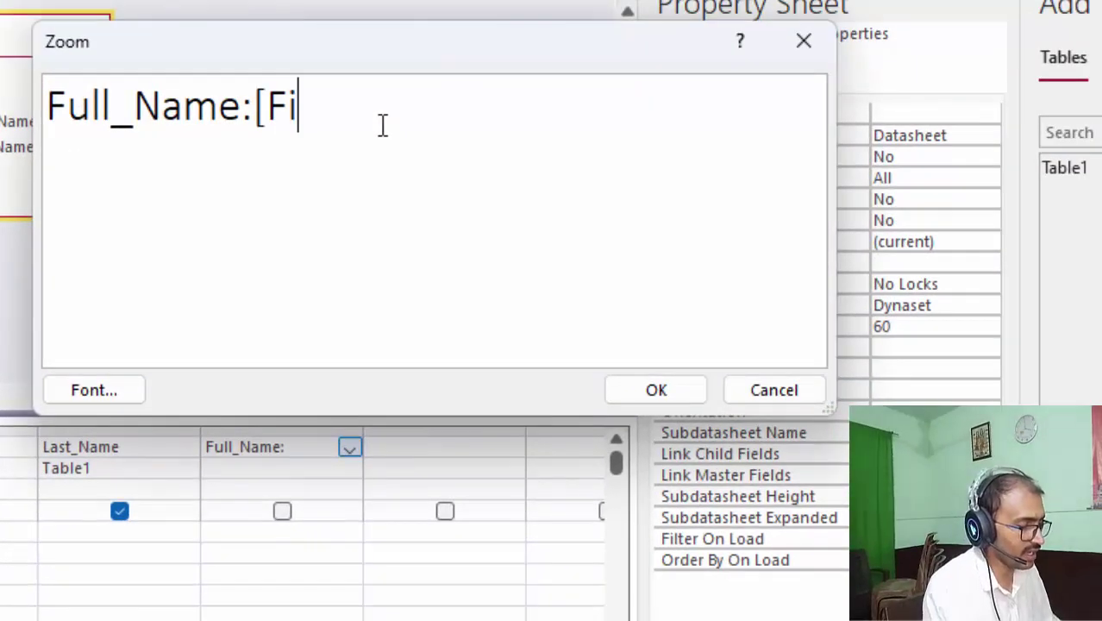
{"action": "type", "text": "s"}
{"action": "key", "text": "BackSpace"}
{"action": "type", "text": "rst"}
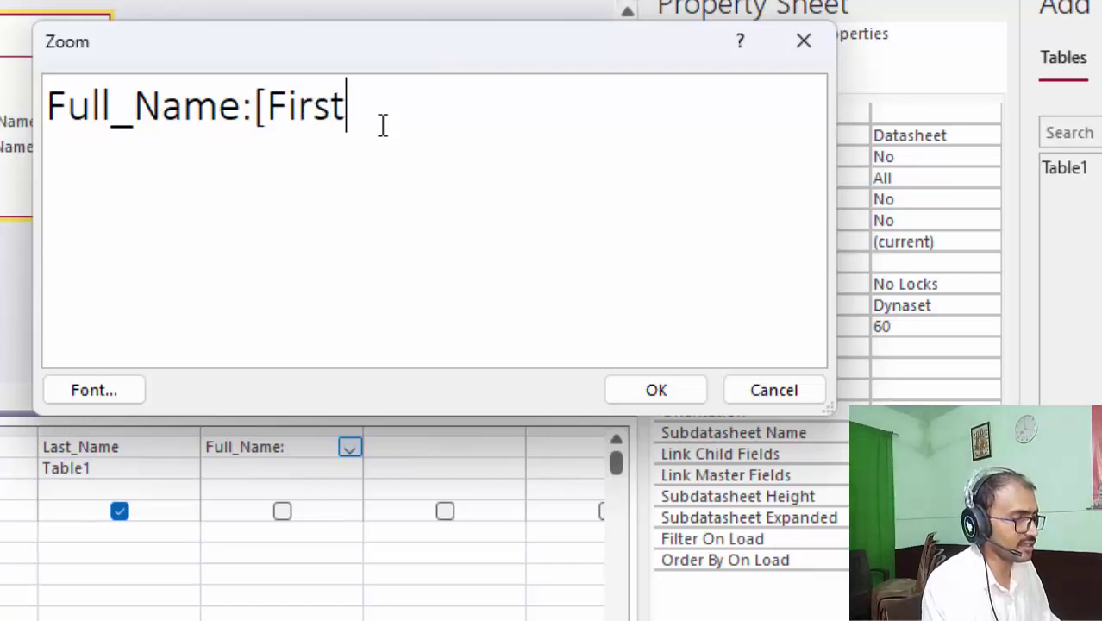
{"action": "type", "text": "_Nam"}
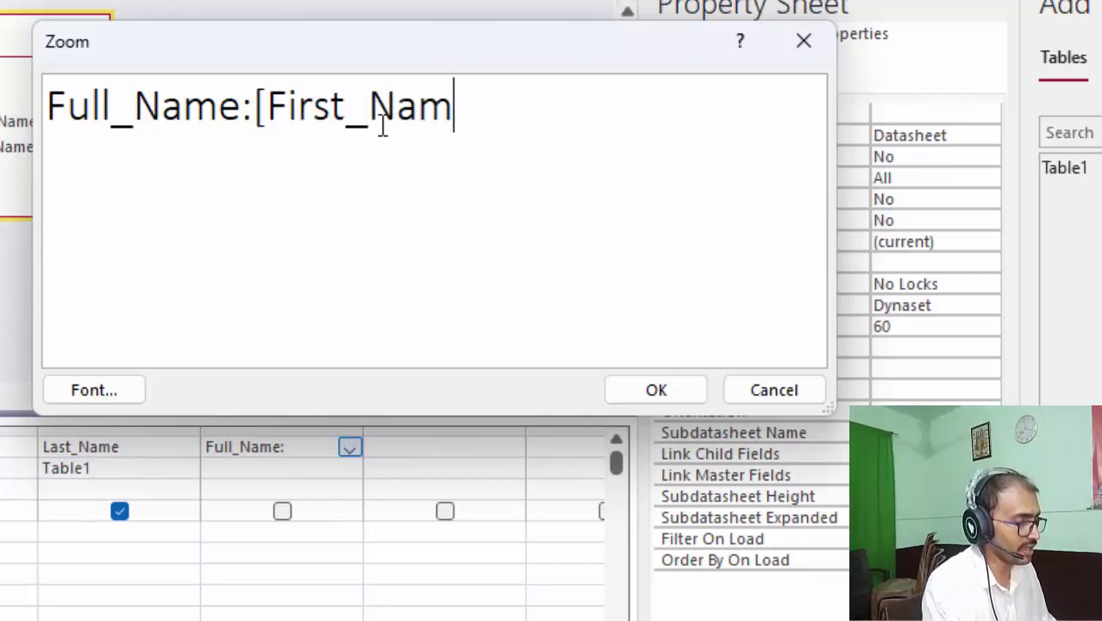
{"action": "type", "text": "e"}
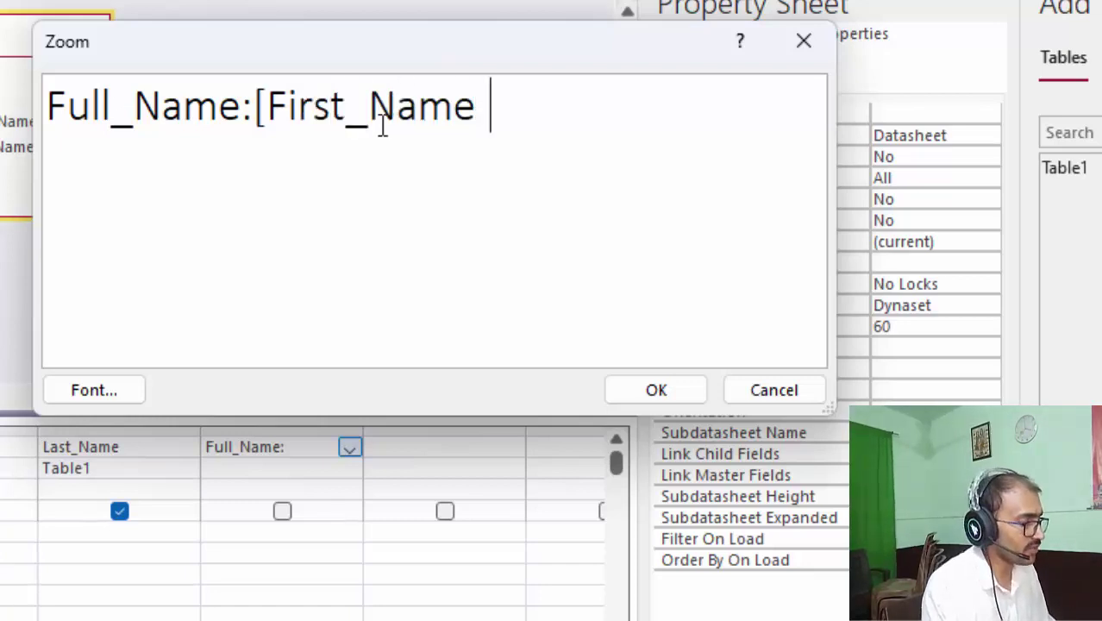
{"action": "key", "text": "BackSpace"}
{"action": "type", "text": "]&"}
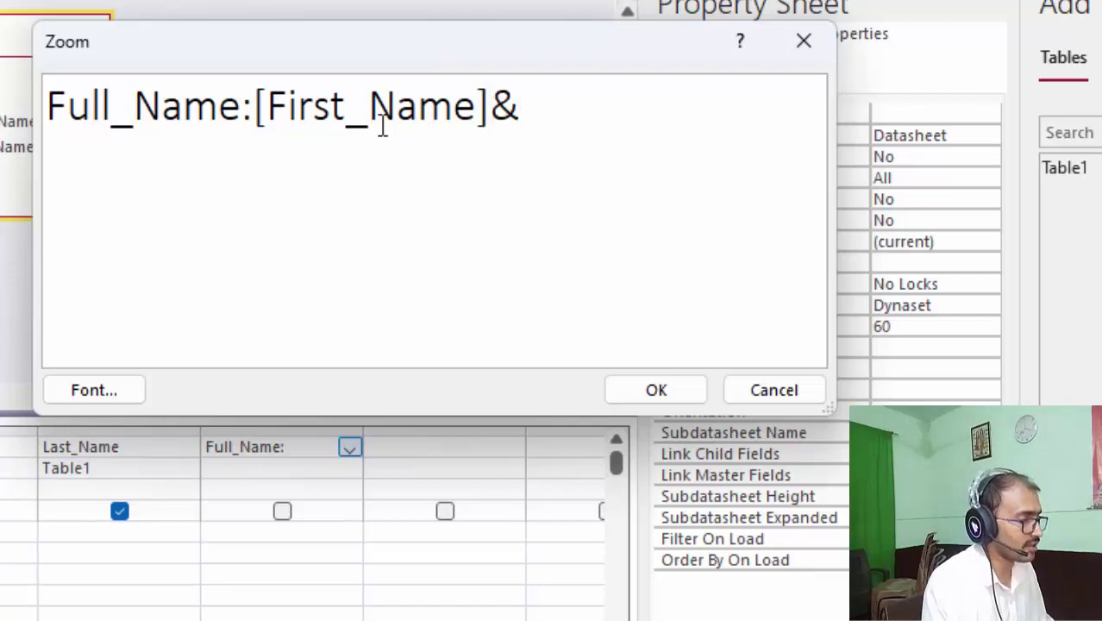
{"action": "type", "text": "Last"}
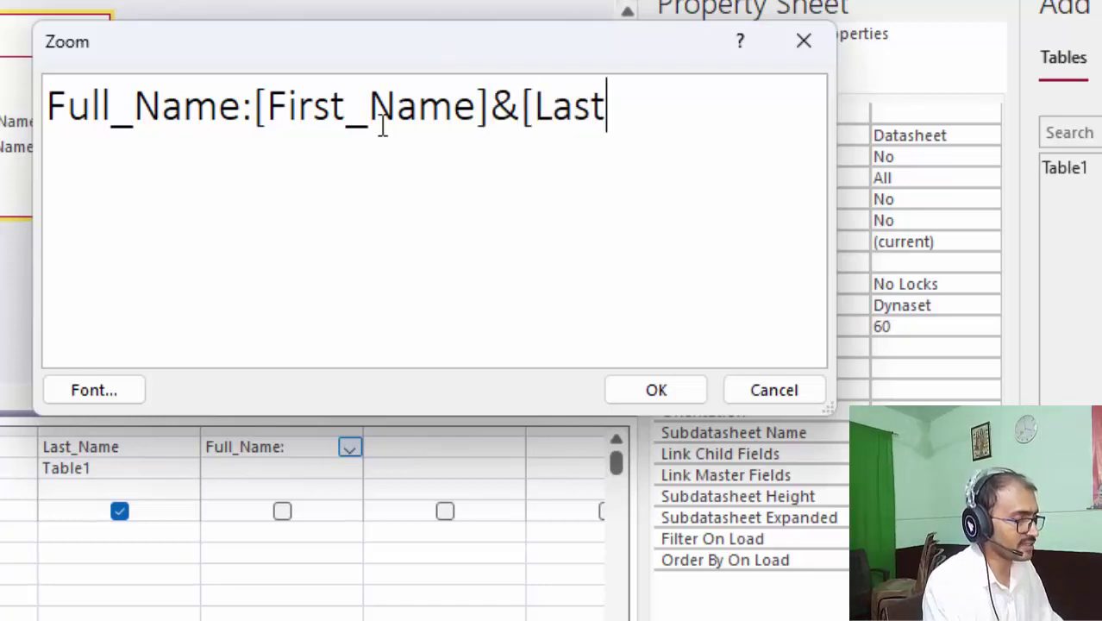
{"action": "type", "text": "_Name"}
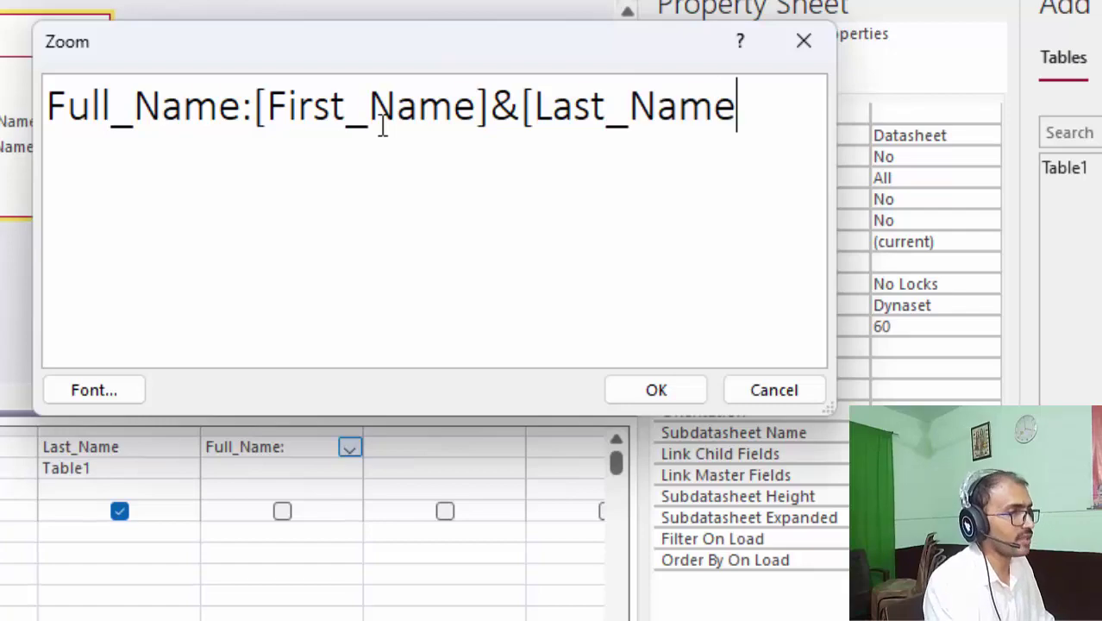
{"action": "type", "text": "]"}
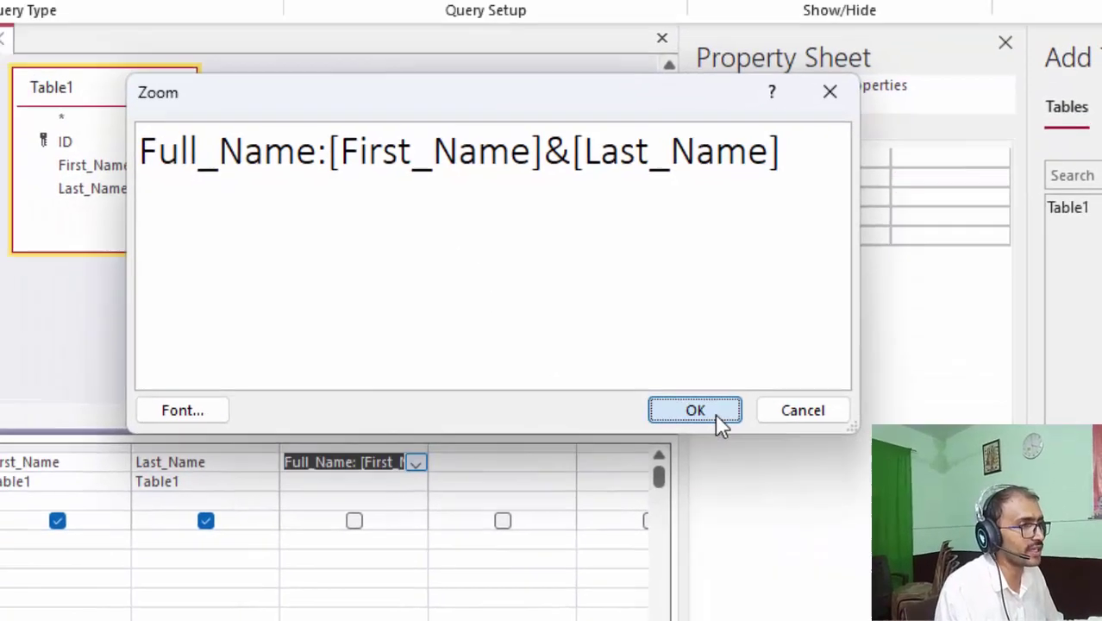
{"action": "left_click", "coordinate": [656, 389]}
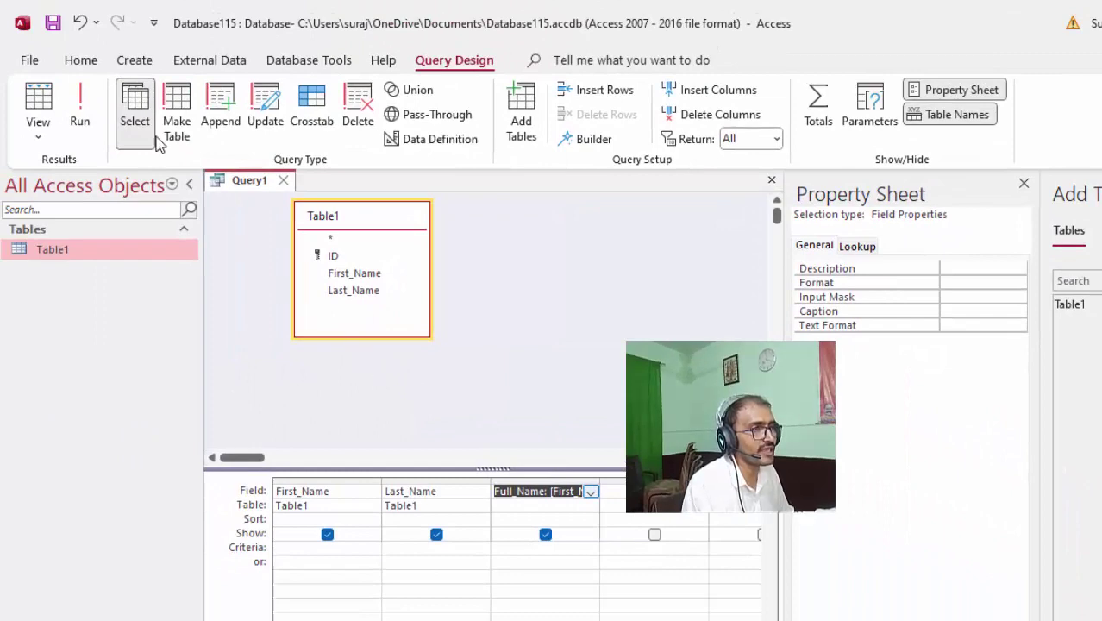
{"action": "left_click", "coordinate": [97, 102]}
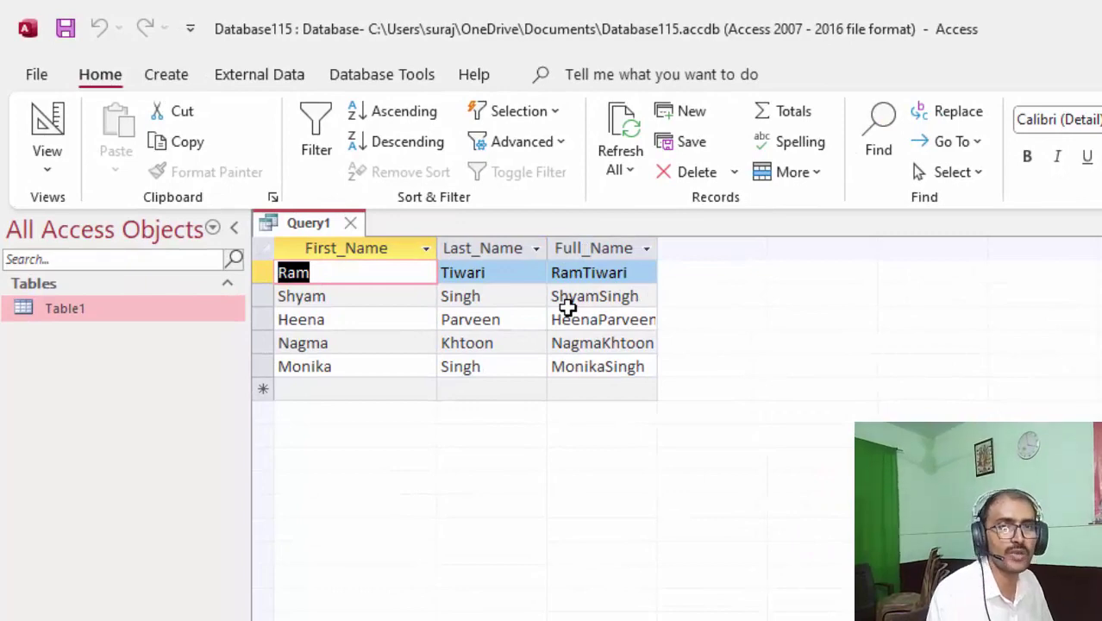
{"action": "left_click", "coordinate": [4, 86]}
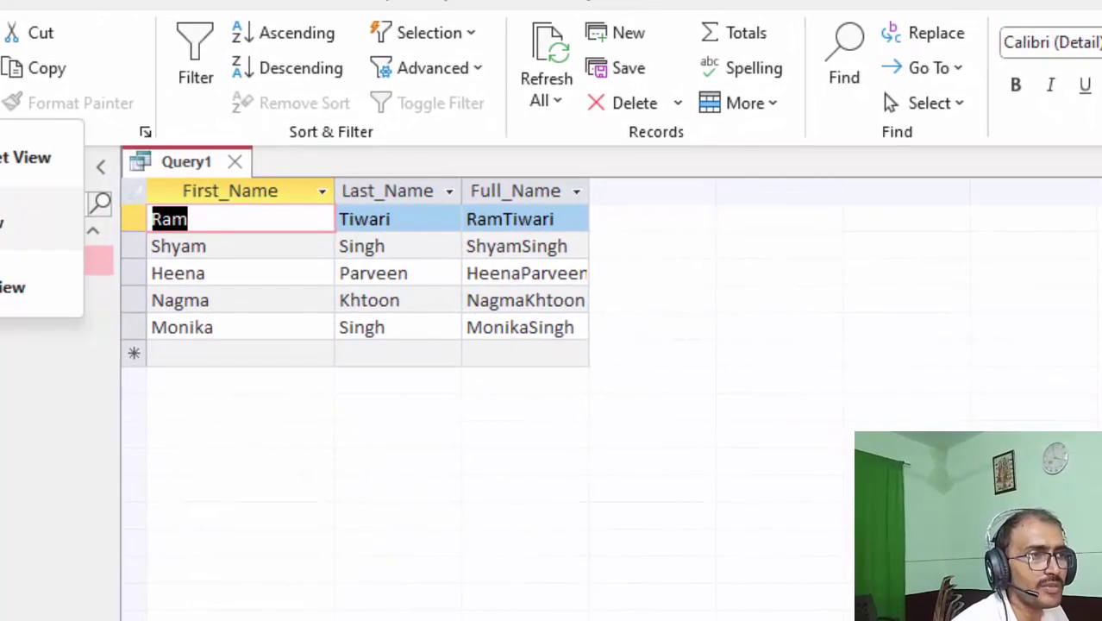
{"action": "left_click", "coordinate": [13, 283]}
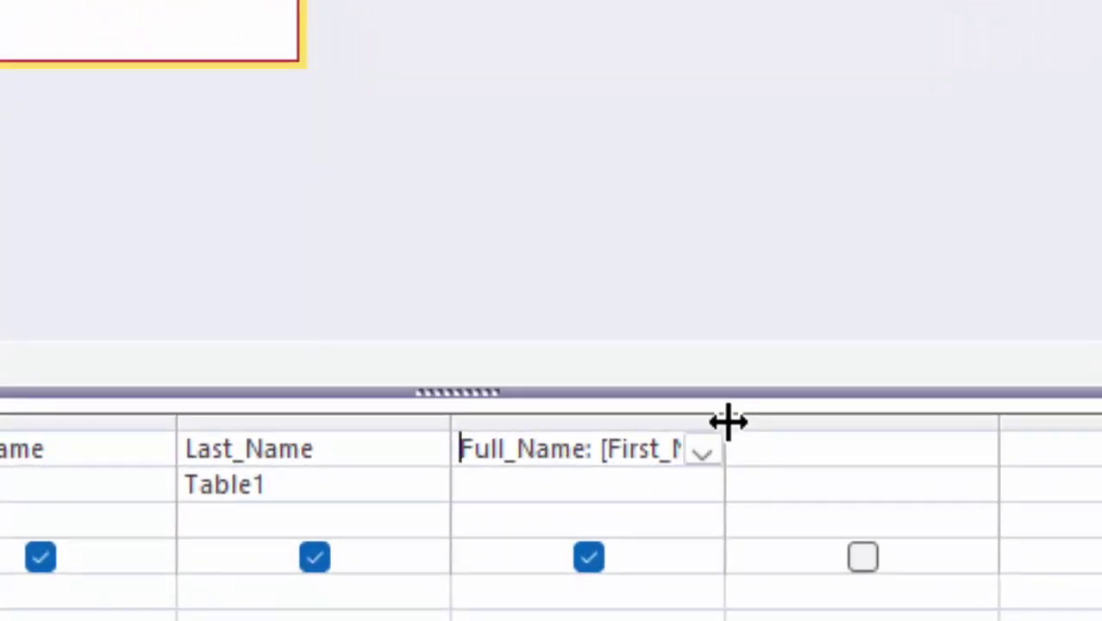
- Insert " " & before [Last_Name] in the Full_Name expression and run the query
{"action": "right_click", "coordinate": [595, 449]}
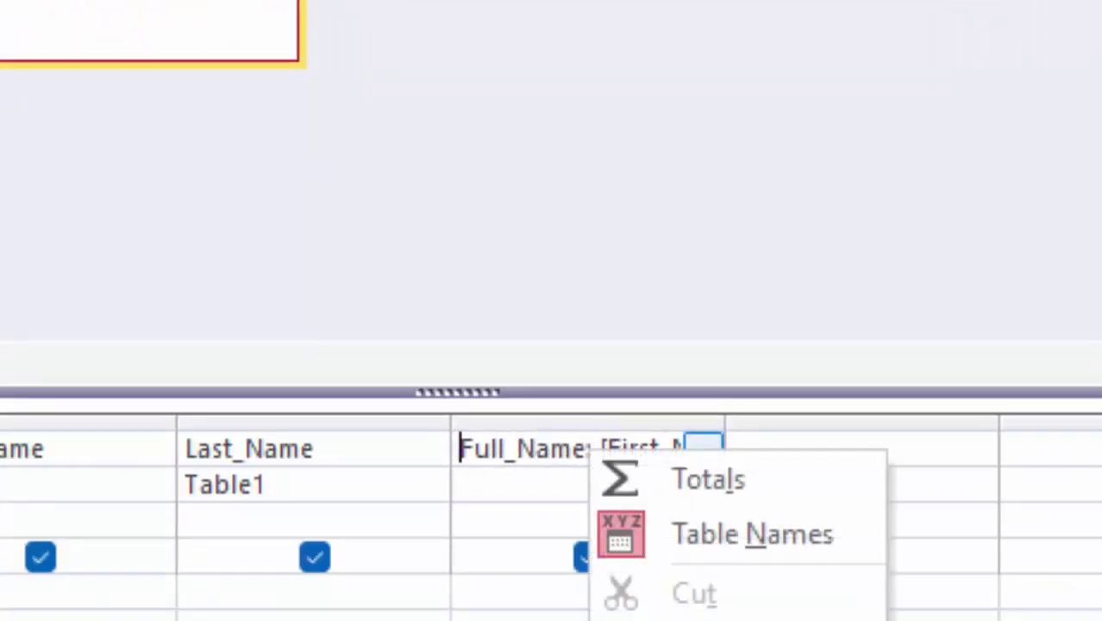
{"action": "left_click", "coordinate": [656, 617]}
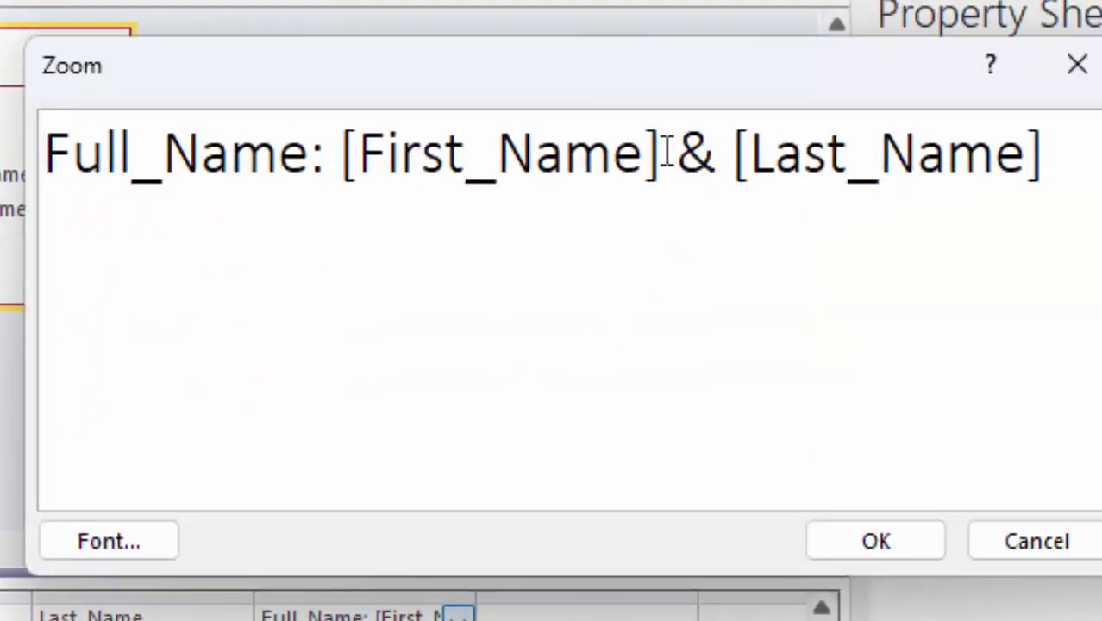
{"action": "left_click", "coordinate": [716, 157]}
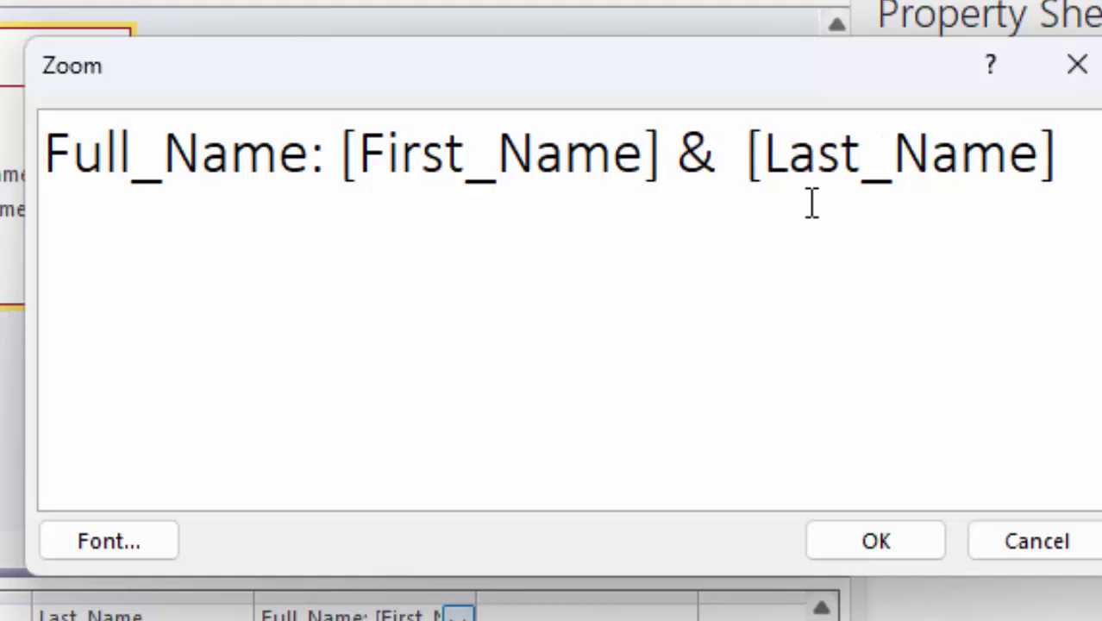
{"action": "type", "text": "\" "}
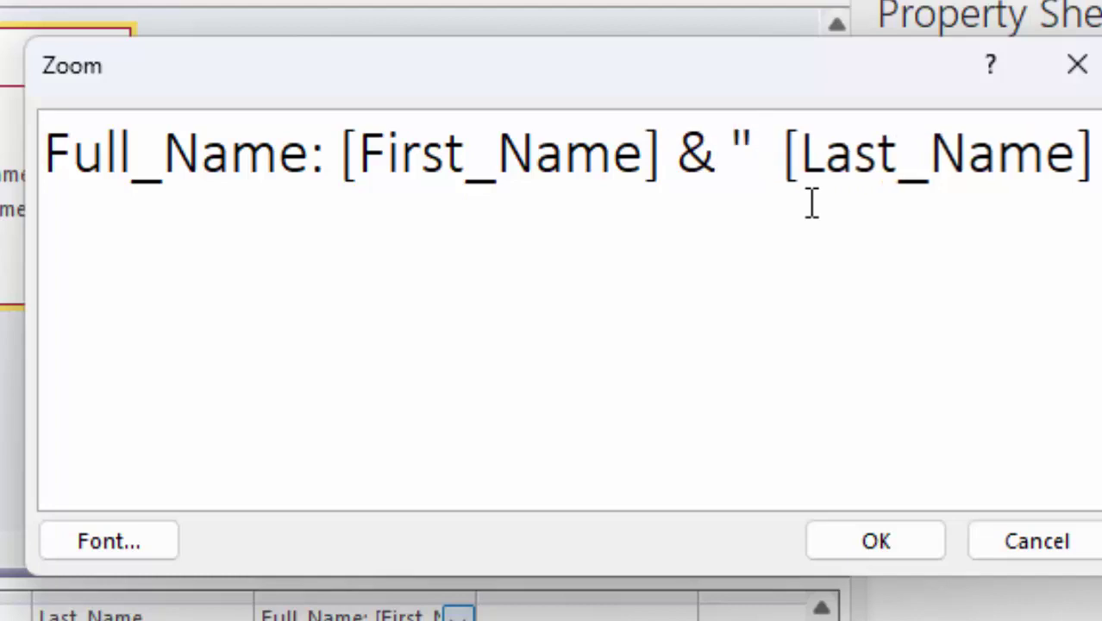
{"action": "type", "text": "\""}
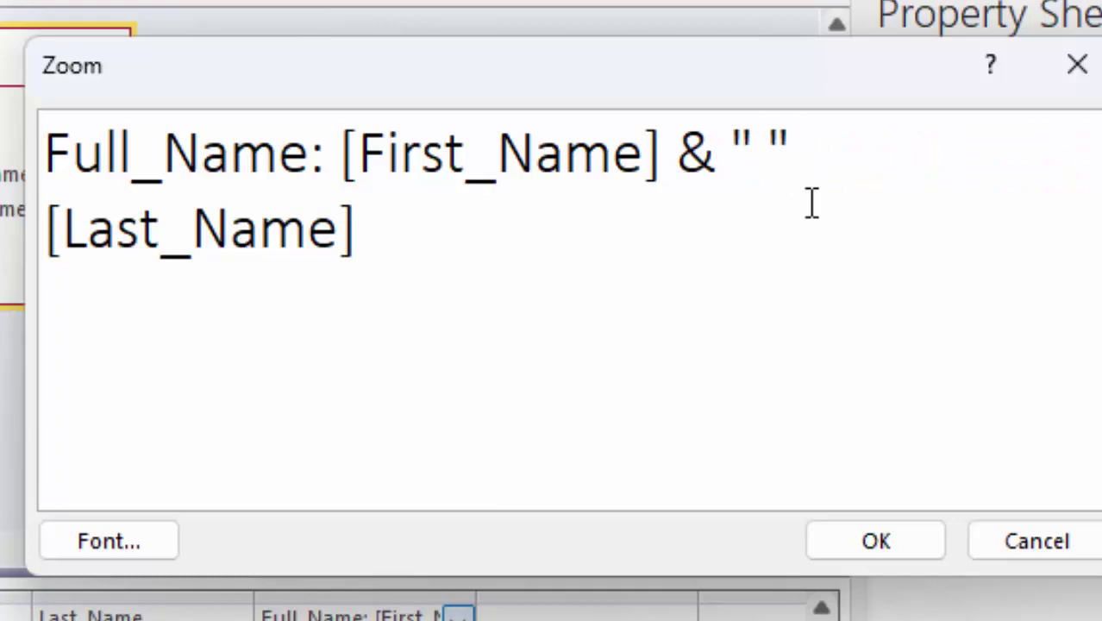
{"action": "type", "text": " &"}
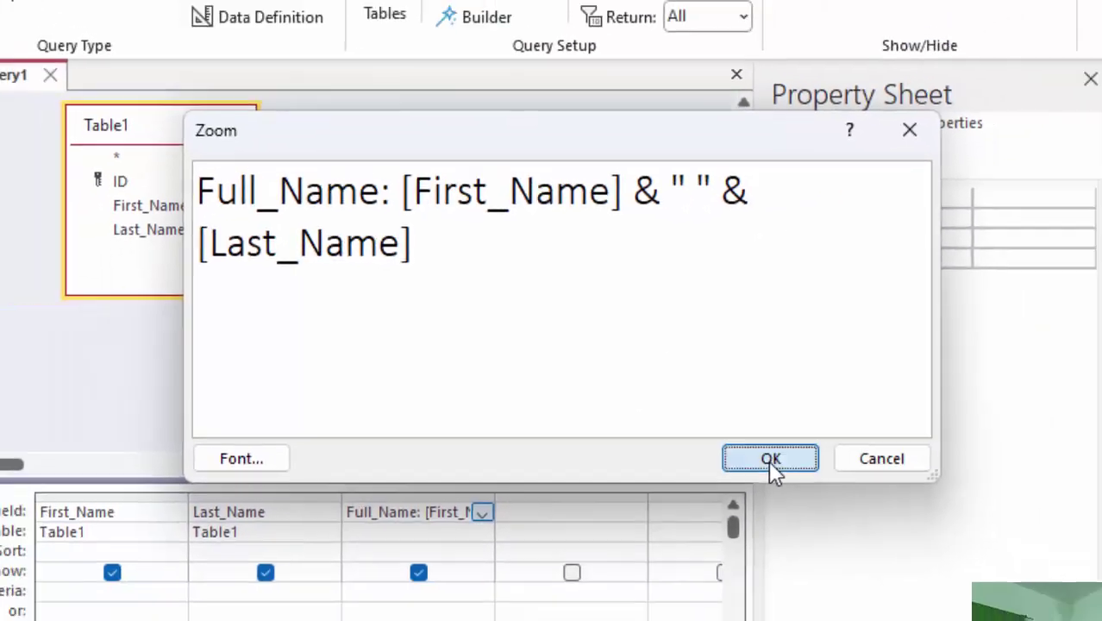
{"action": "left_click", "coordinate": [769, 461]}
{"action": "left_click", "coordinate": [68, 95]}
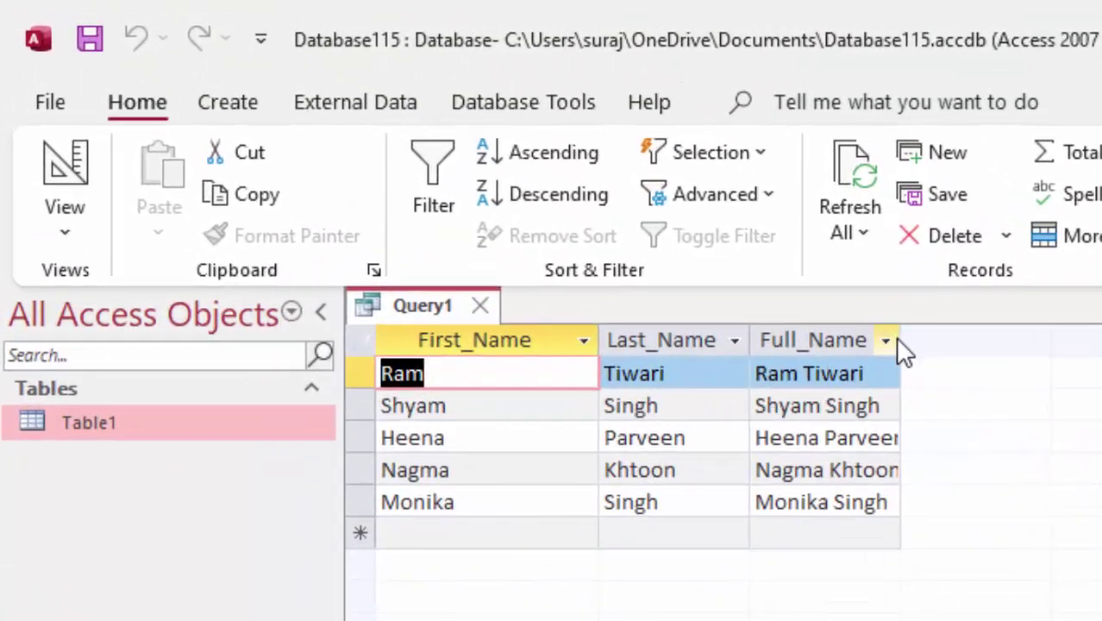
- Widen the Full_Name results column, then save the query as Query1 and close it
{"action": "key", "text": "BackSpace"}
{"action": "key", "text": "Escape"}
{"action": "left_click_drag", "start_coordinate": [909, 342], "coordinate": [967, 422]}
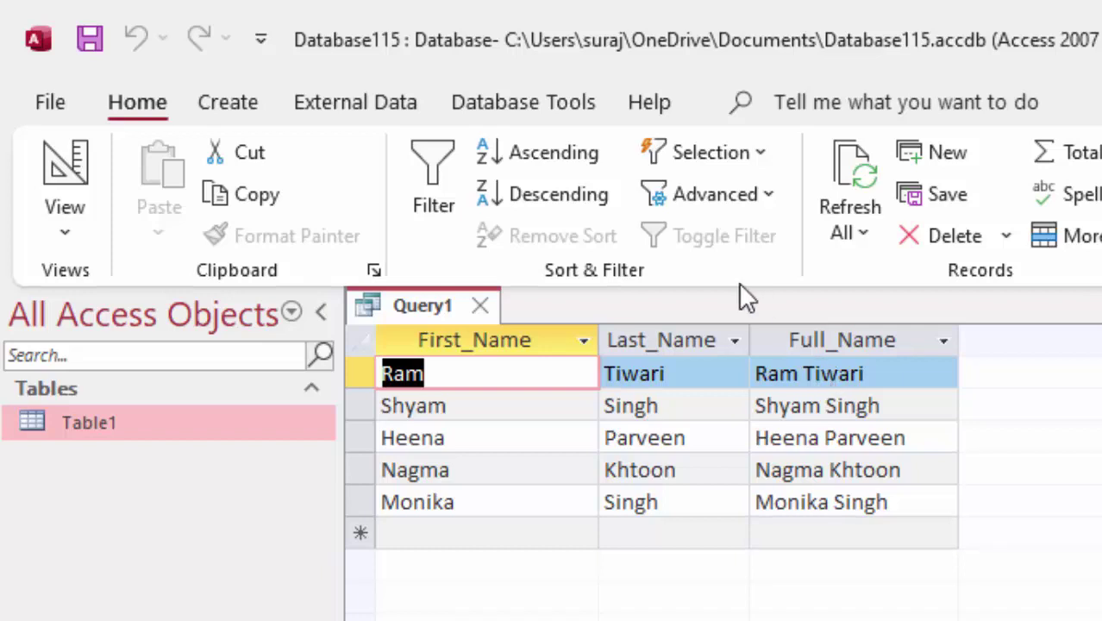
{"action": "left_click", "coordinate": [475, 306]}
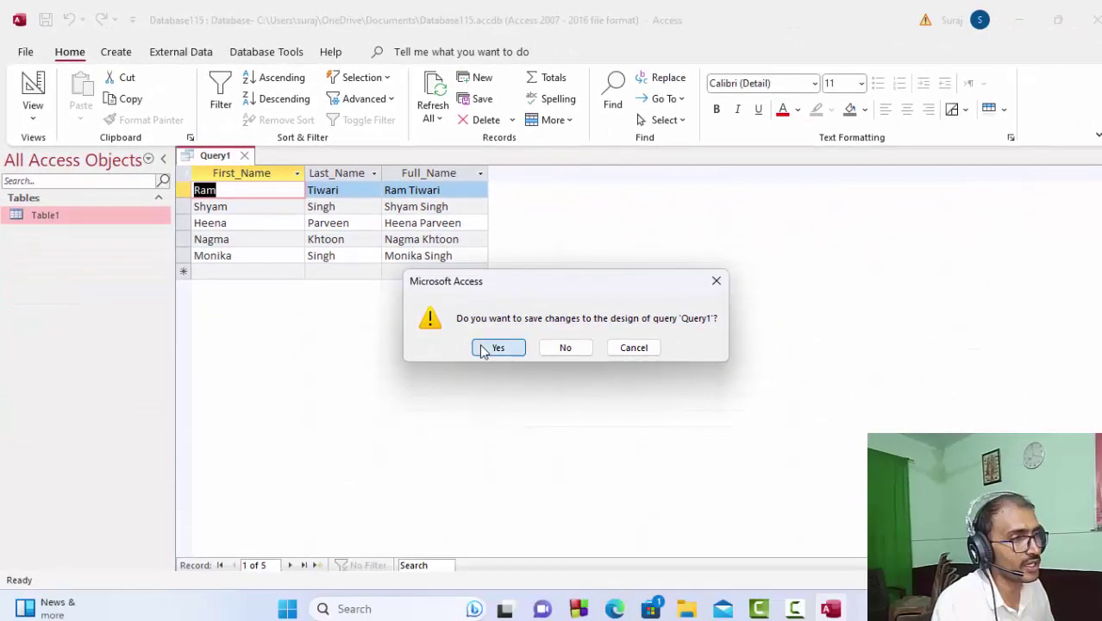
{"action": "left_click", "coordinate": [483, 349]}
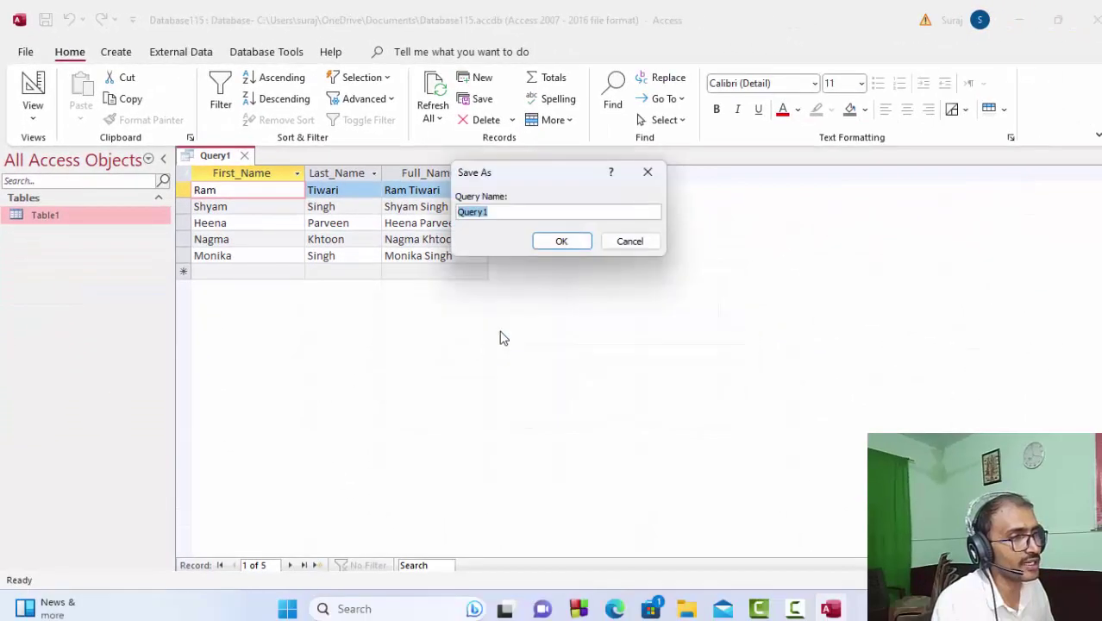
{"action": "left_click", "coordinate": [563, 239]}
- Start a new query design based on Query1 and add its Full_Name field
{"action": "left_click", "coordinate": [125, 52]}
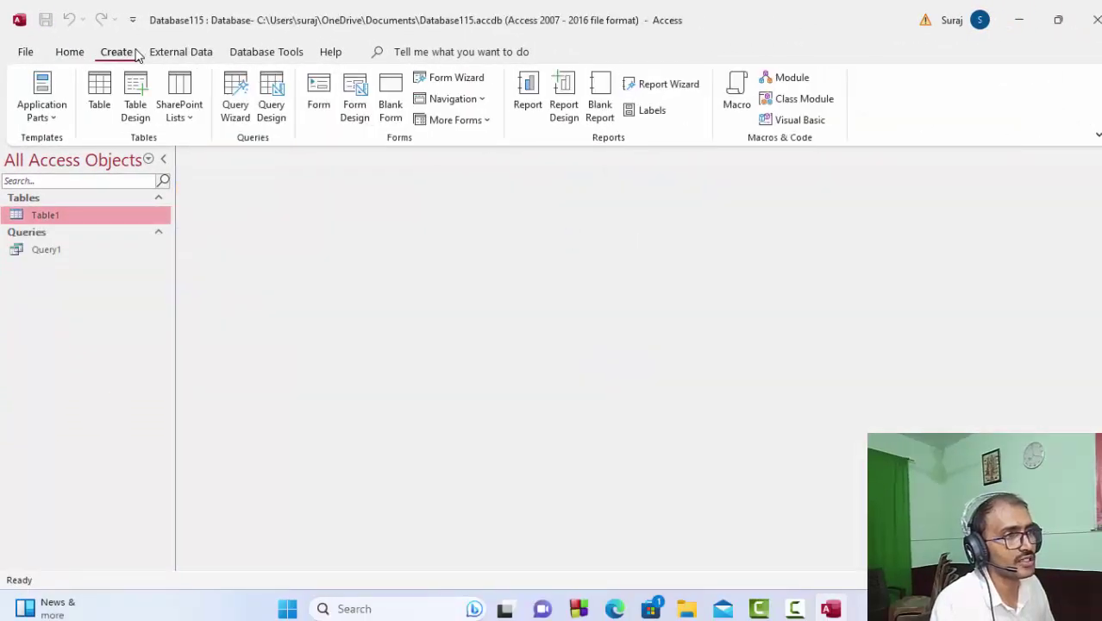
{"action": "left_click", "coordinate": [272, 94]}
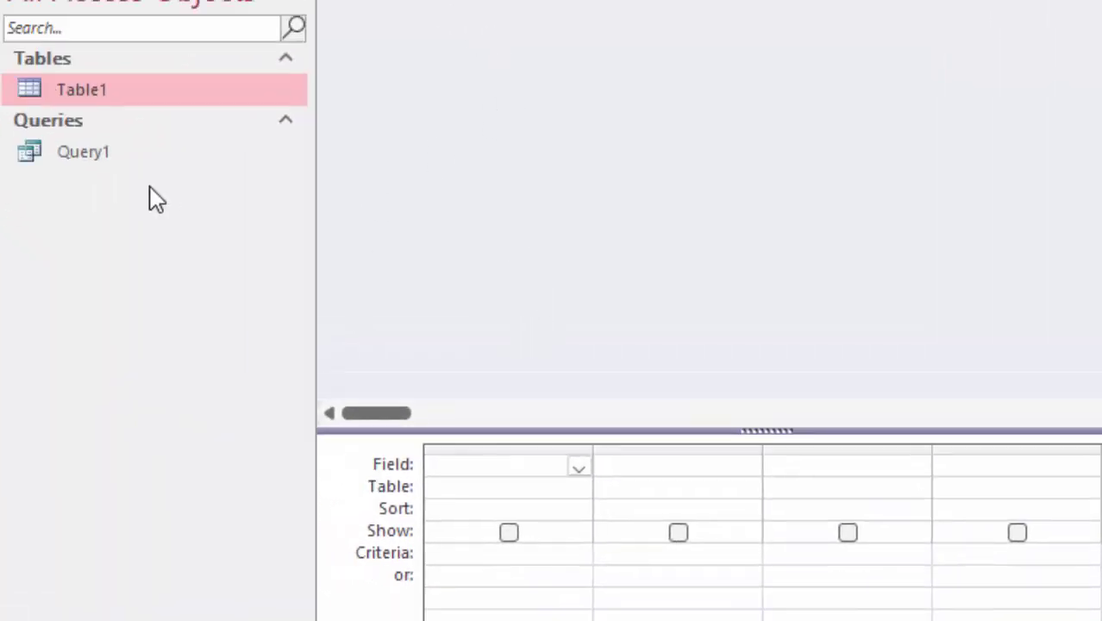
{"action": "left_click_drag", "start_coordinate": [81, 152], "coordinate": [448, 99]}
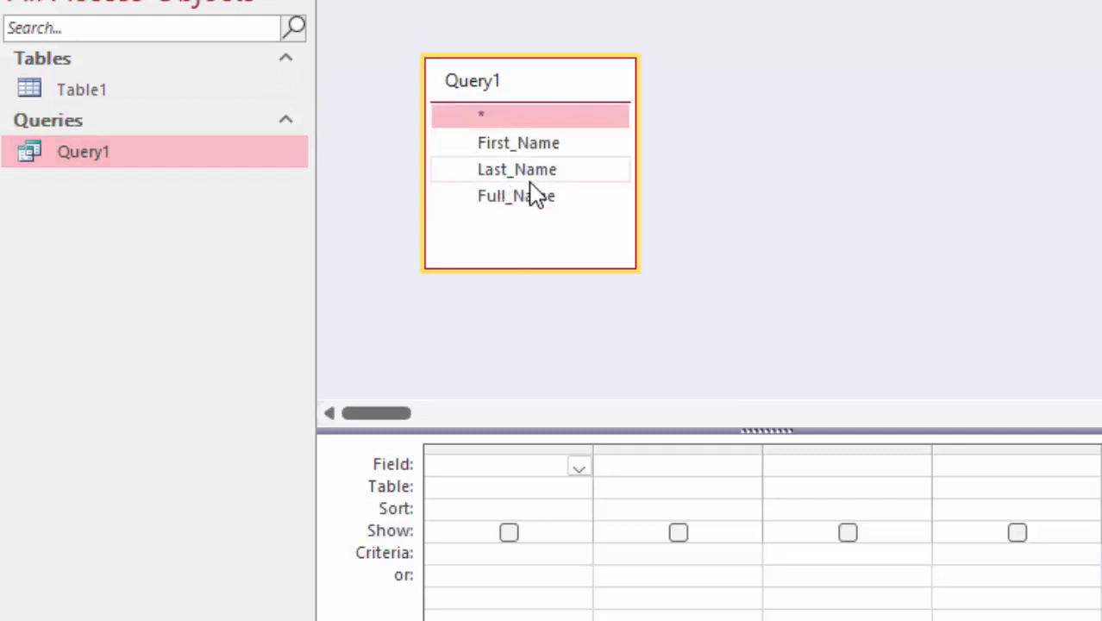
{"action": "double_click", "coordinate": [528, 199]}
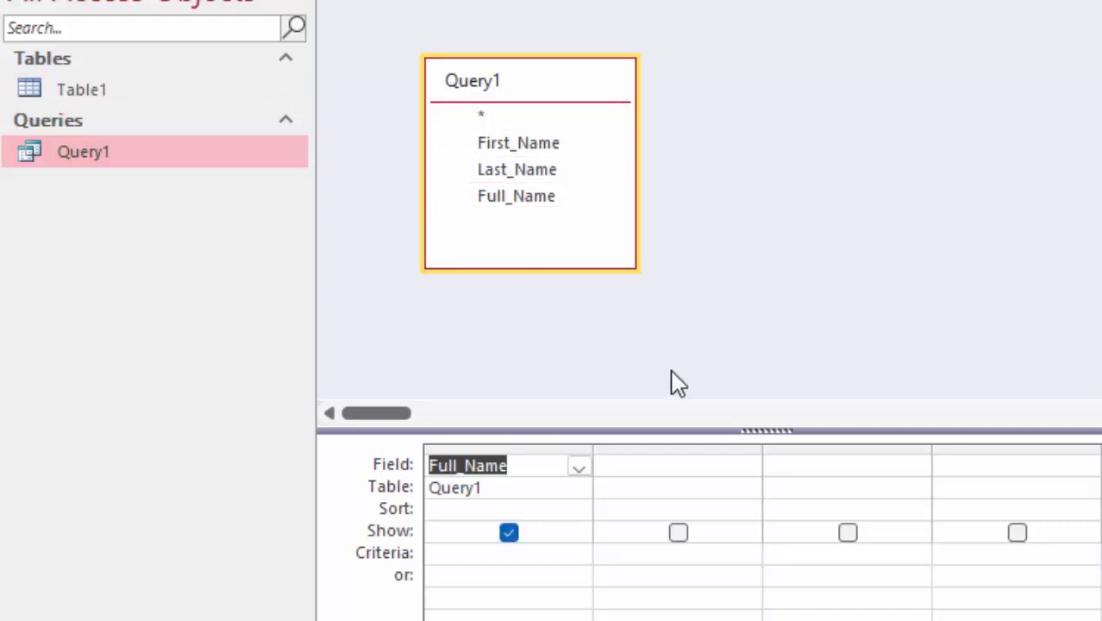
- Add a second column Upper:ucase([Full_Name]) to the query grid
{"action": "left_click", "coordinate": [629, 467]}
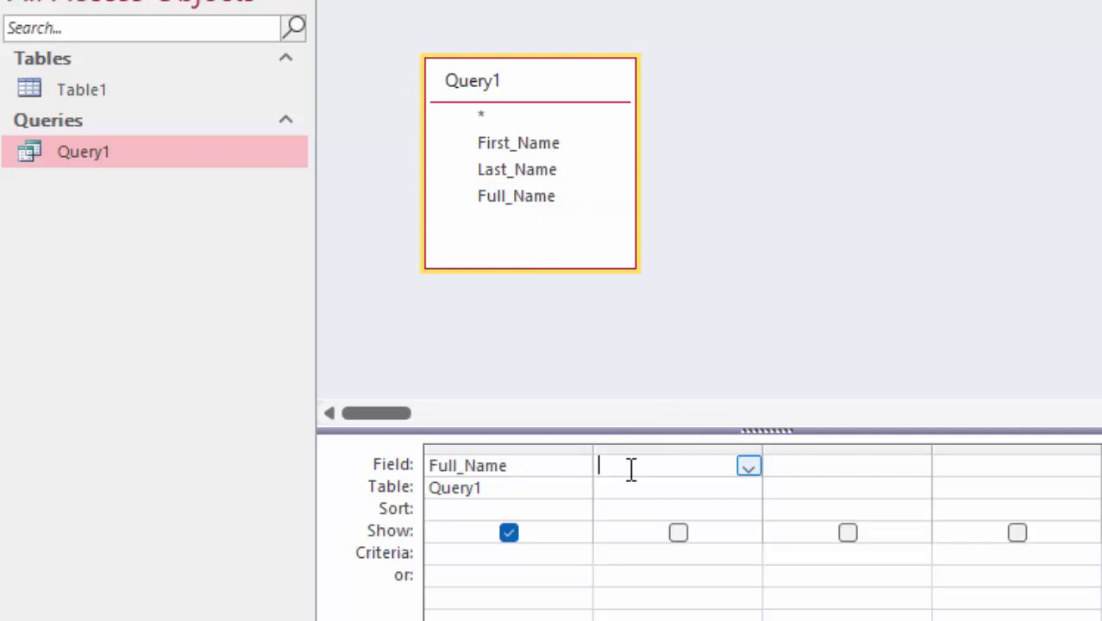
{"action": "type", "text": "U"}
{"action": "type", "text": "pper"}
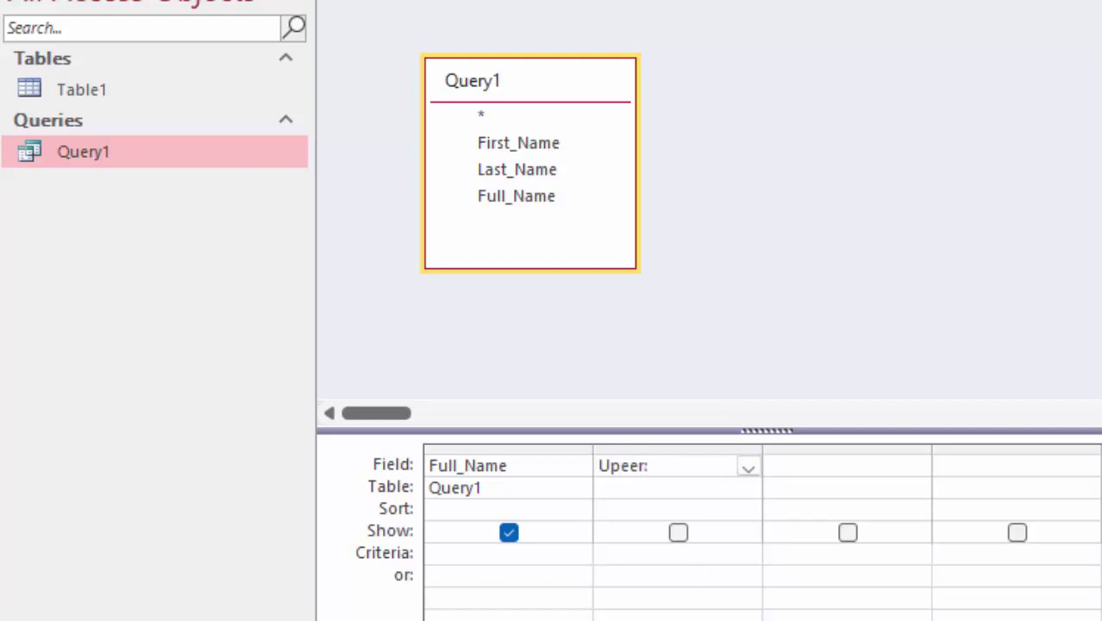
{"action": "key", "text": "BackSpace"}
{"action": "key", "text": "BackSpace"}
{"action": "key", "text": "BackSpace"}
{"action": "key", "text": "BackSpace"}
{"action": "key", "text": "BackSpace"}
{"action": "type", "text": "Up"}
{"action": "type", "text": "u"}
{"action": "type", "text": "as"}
{"action": "type", "text": "e("}
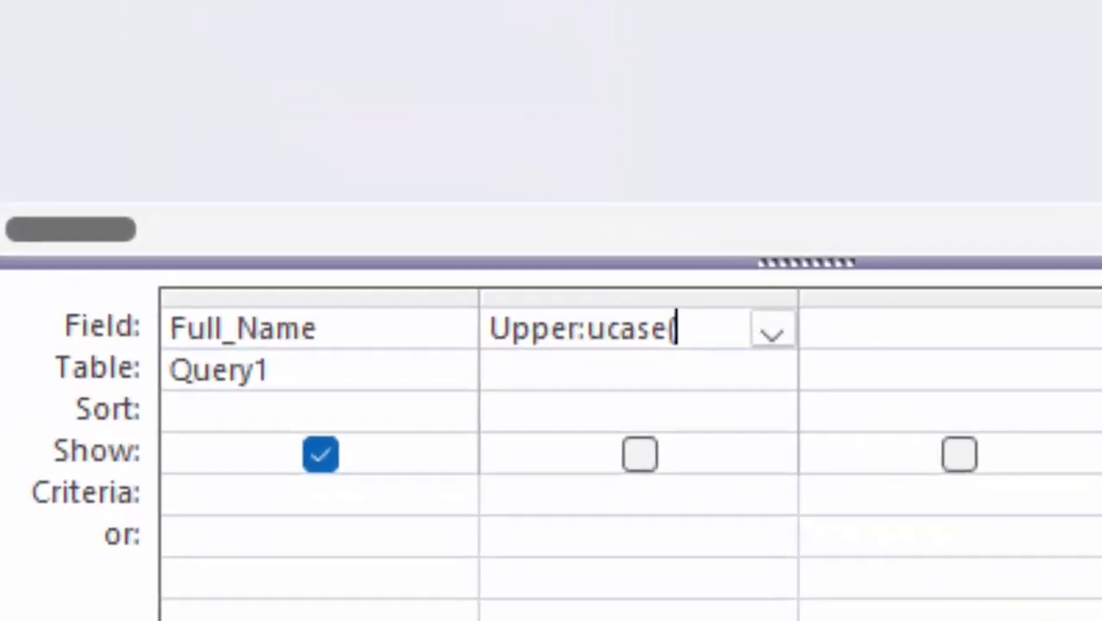
{"action": "type", "text": "["}
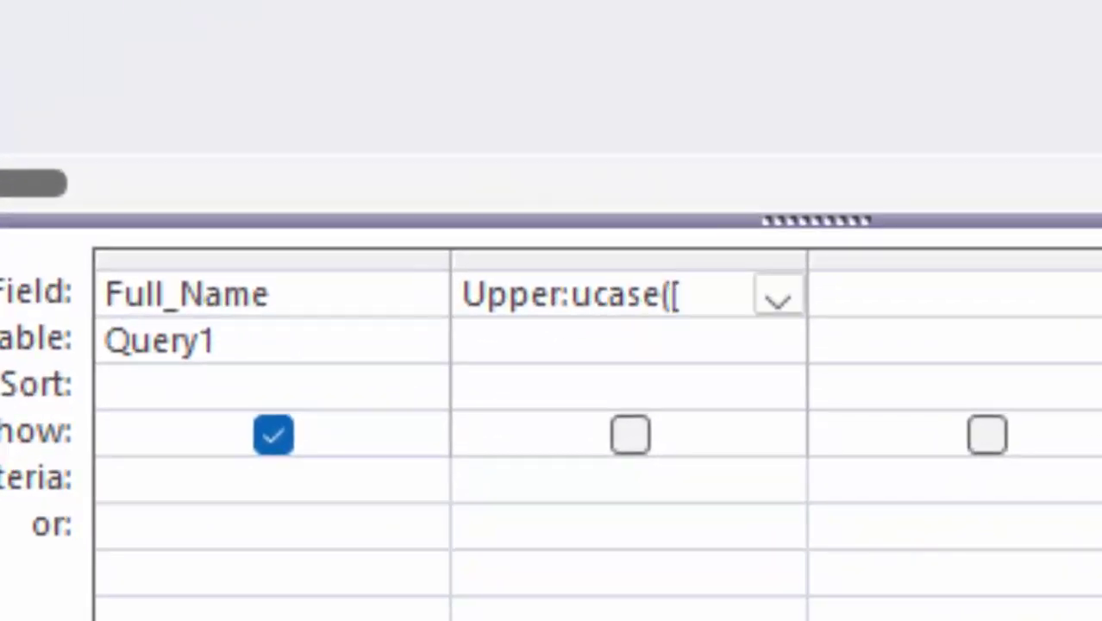
{"action": "type", "text": "Full"}
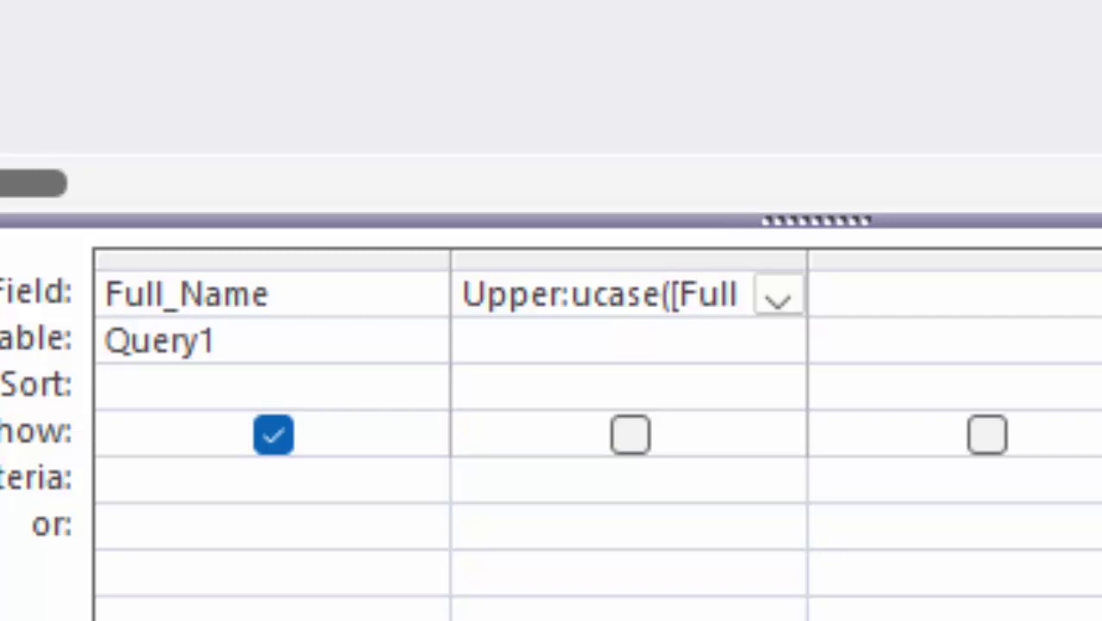
{"action": "type", "text": "_name"}
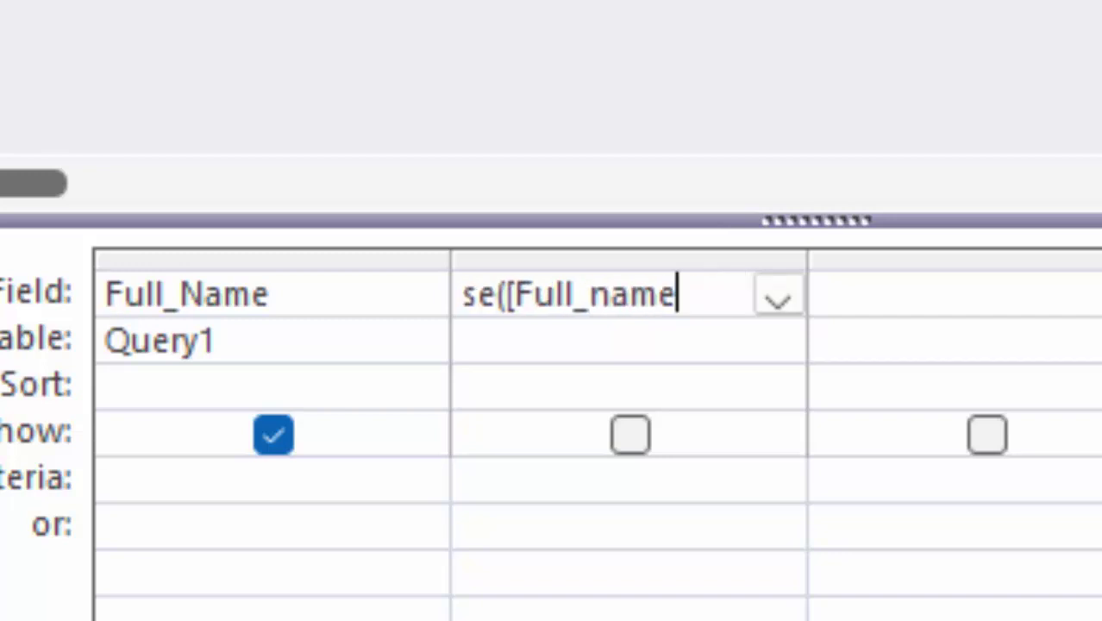
{"action": "key", "text": "BackSpace"}
{"action": "key", "text": "BackSpace"}
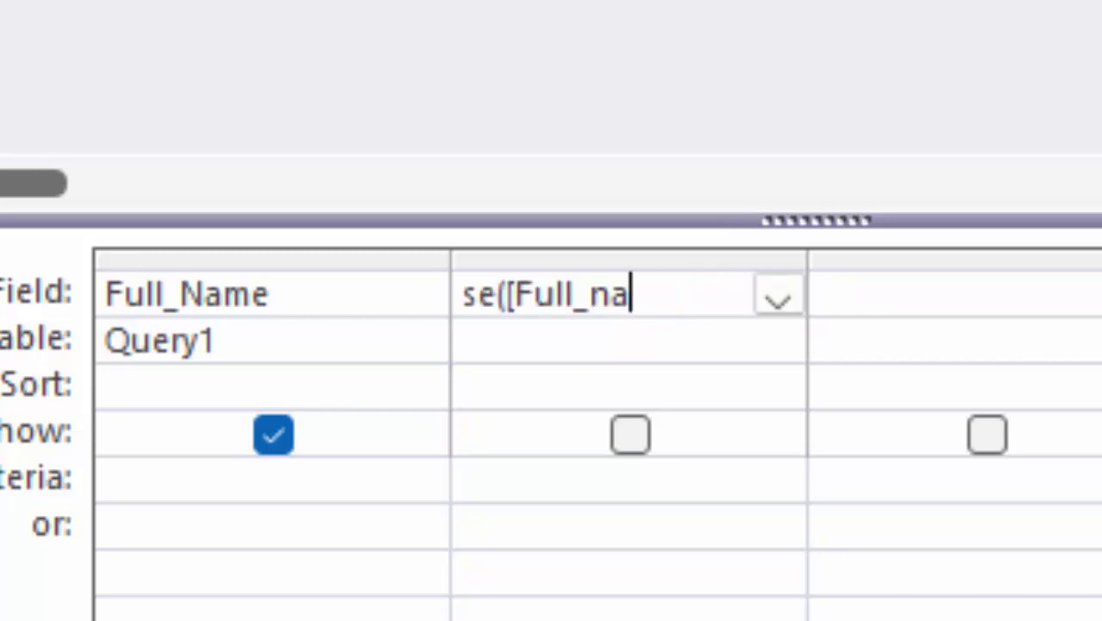
{"action": "key", "text": "BackSpace"}
{"action": "key", "text": "BackSpace"}
{"action": "type", "text": "Name"}
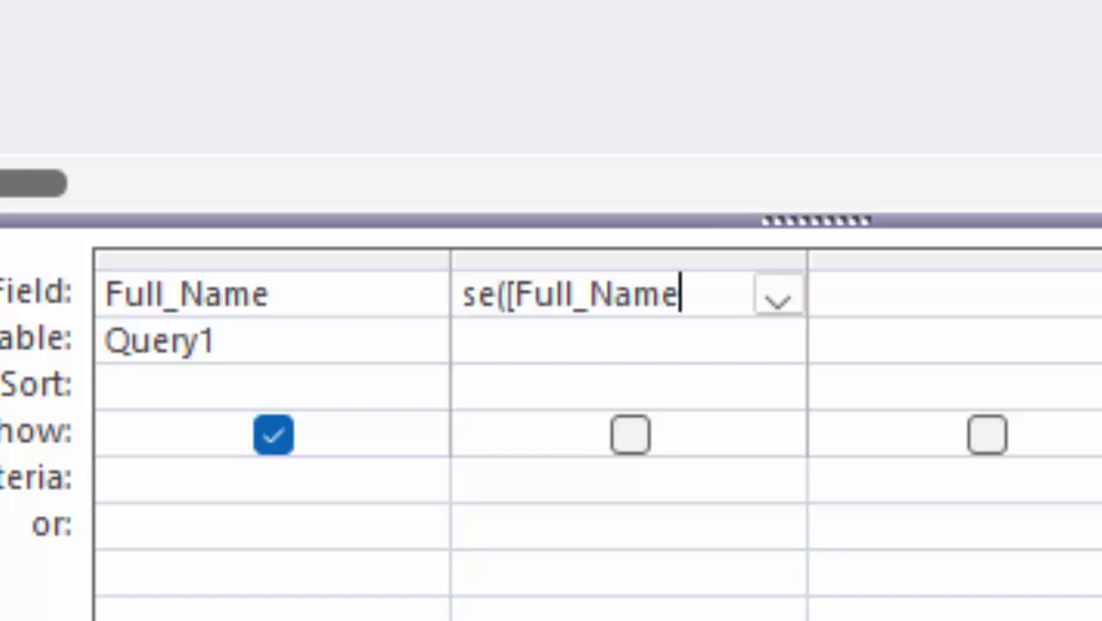
{"action": "type", "text": "]"}
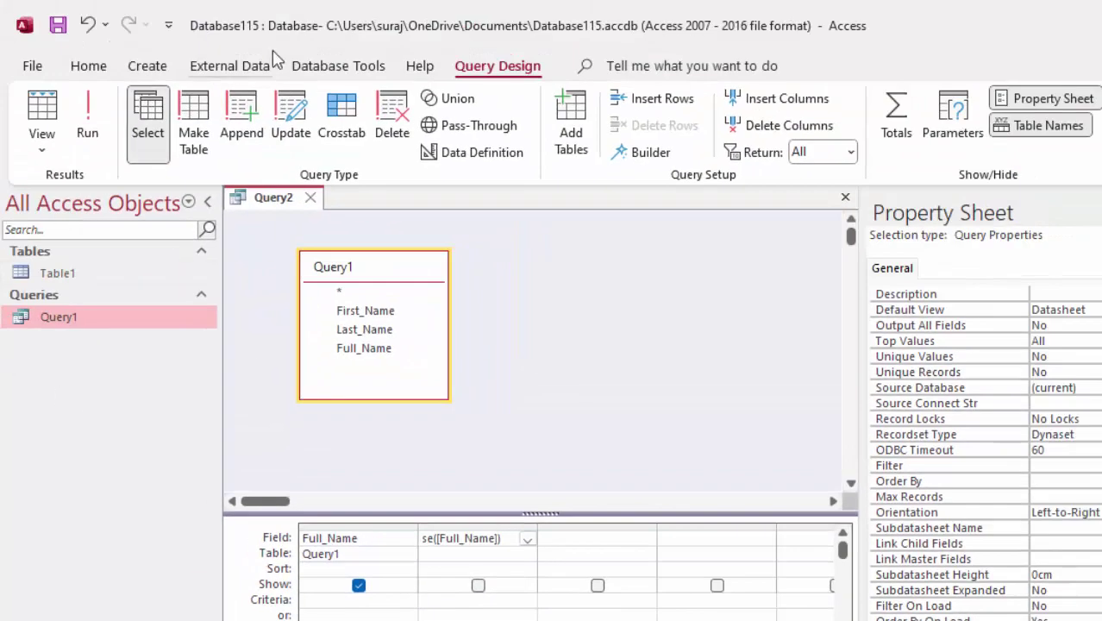
- Run the query and widen the Upper column to show the uppercase names
{"action": "left_click", "coordinate": [89, 123]}
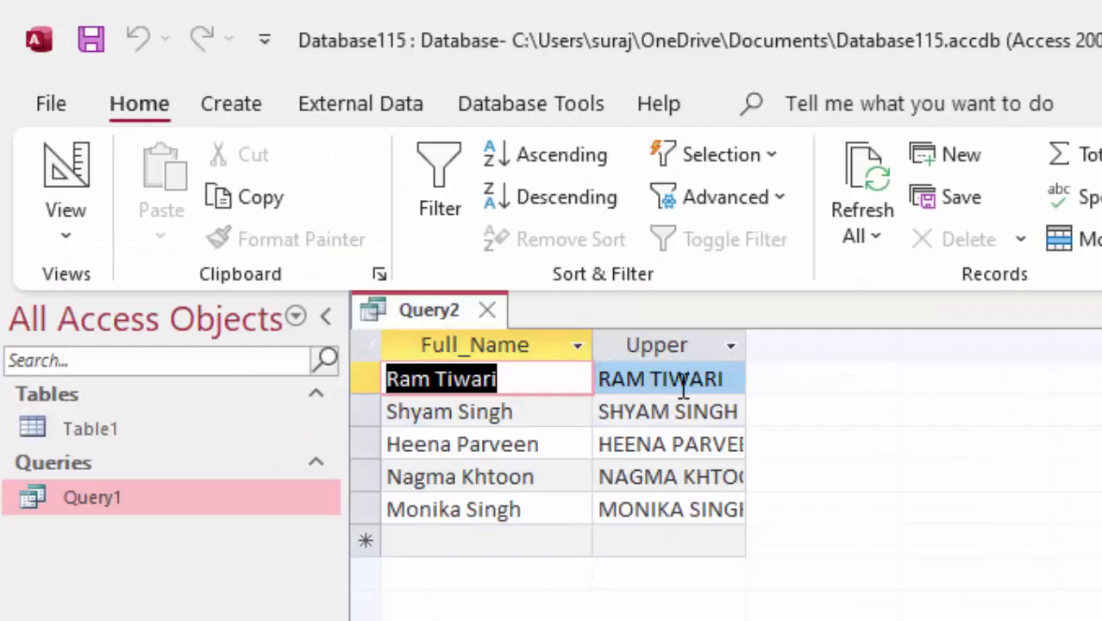
{"action": "left_click_drag", "start_coordinate": [477, 221], "coordinate": [509, 250]}
{"action": "left_click_drag", "start_coordinate": [802, 394], "coordinate": [799, 394]}
{"action": "type", "text": "PCc:"}
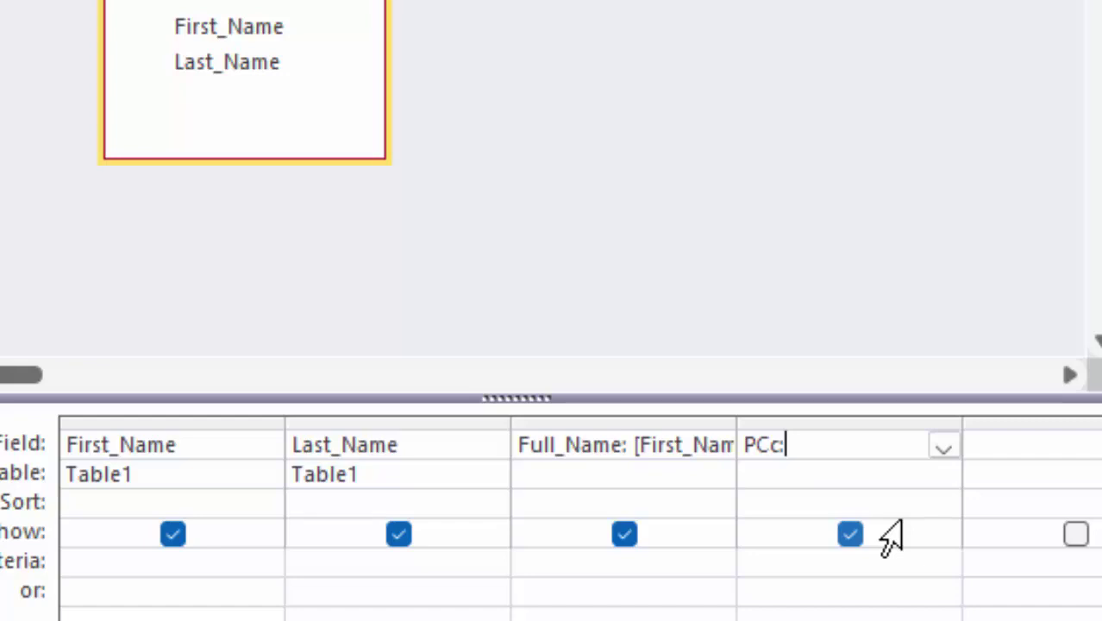
- Type [Full_Name] in the PCc column and prefix it with strconv(
{"action": "type", "text": "["}
{"action": "type", "text": "Fu"}
{"action": "type", "text": "ll_Name"}
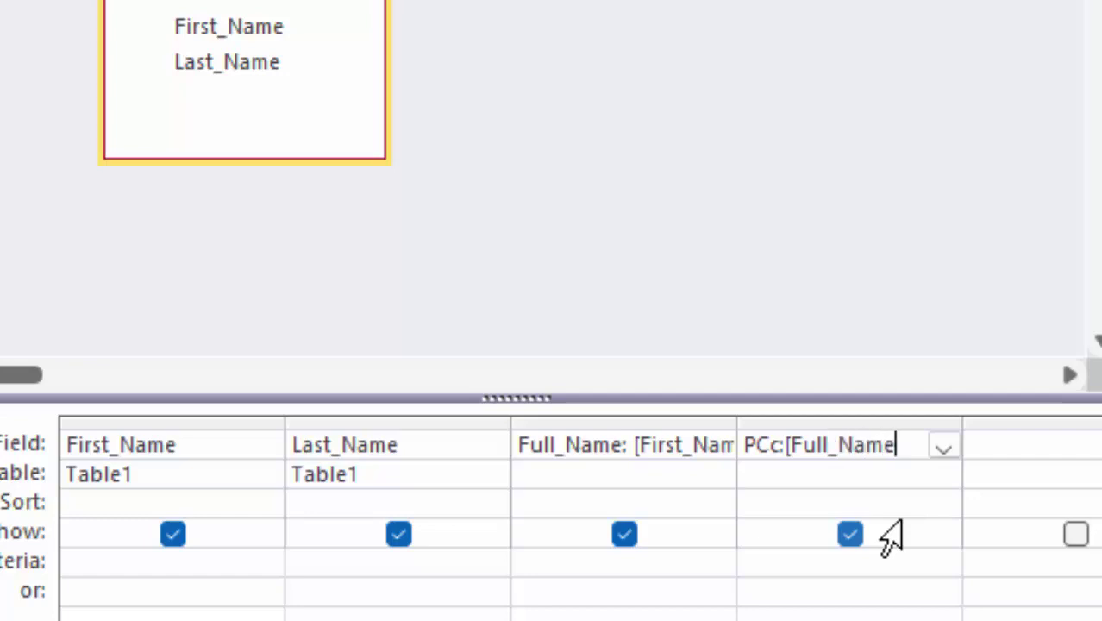
{"action": "type", "text": "]"}
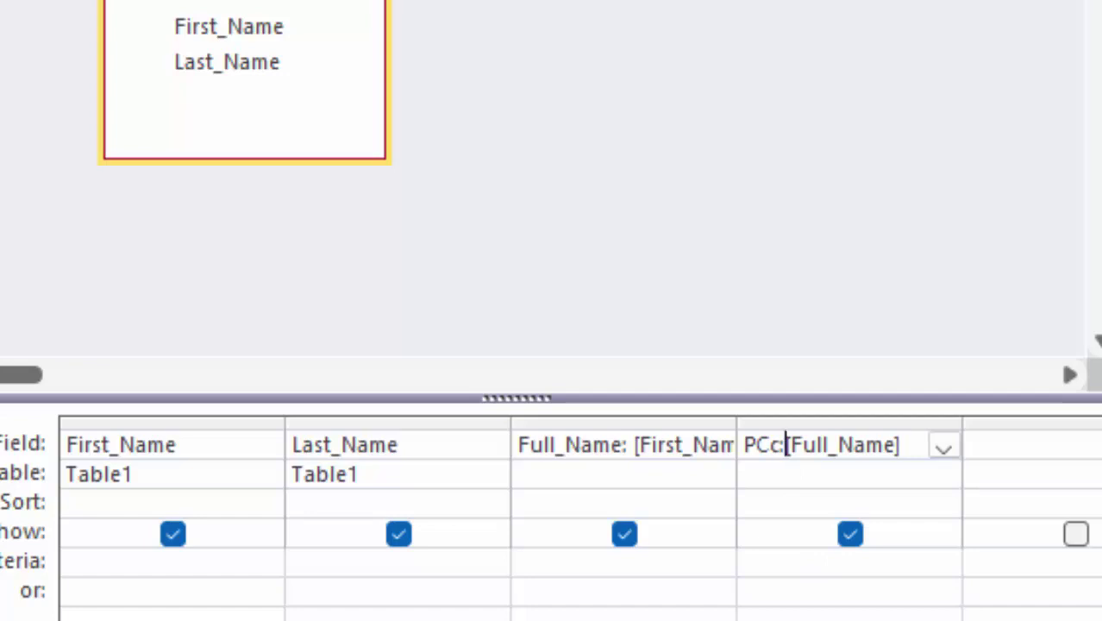
{"action": "type", "text": "str"}
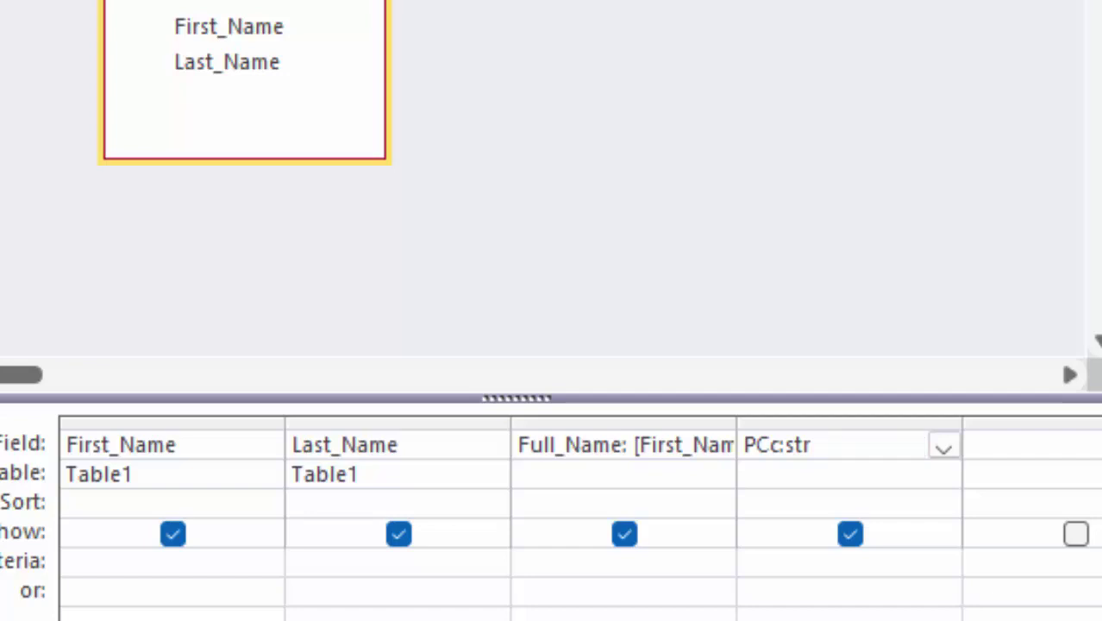
{"action": "type", "text": "conv"}
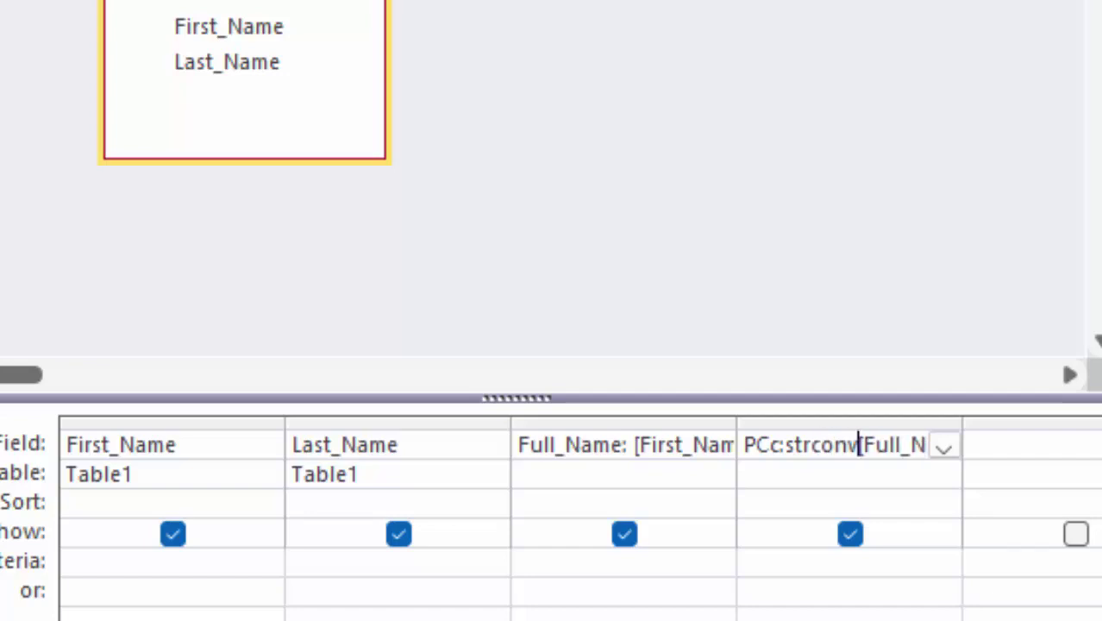
{"action": "type", "text": "("}
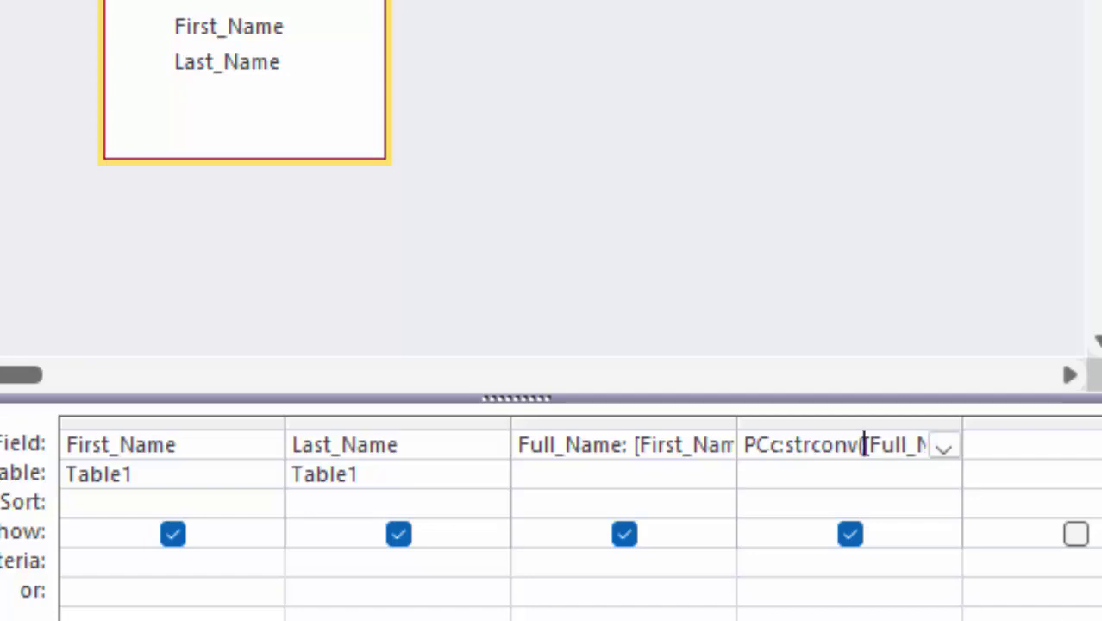
{"action": "right_click", "coordinate": [842, 443]}
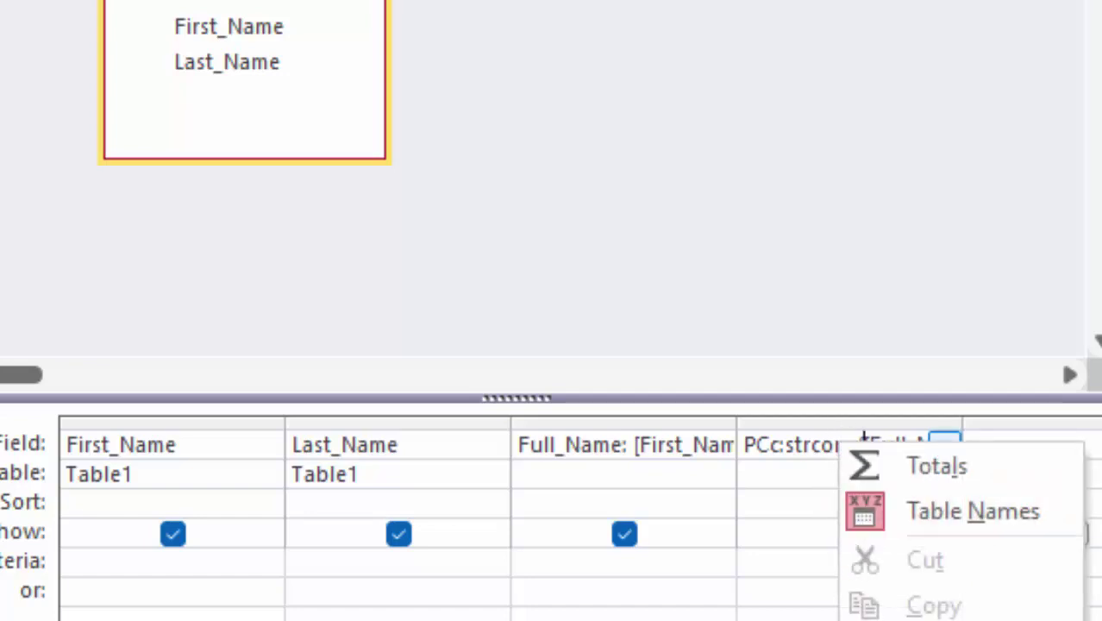
- In the Zoom box, finish the fourth column as PCc: StrConv([Full_Name],3)
{"action": "key", "text": "shift+F2"}
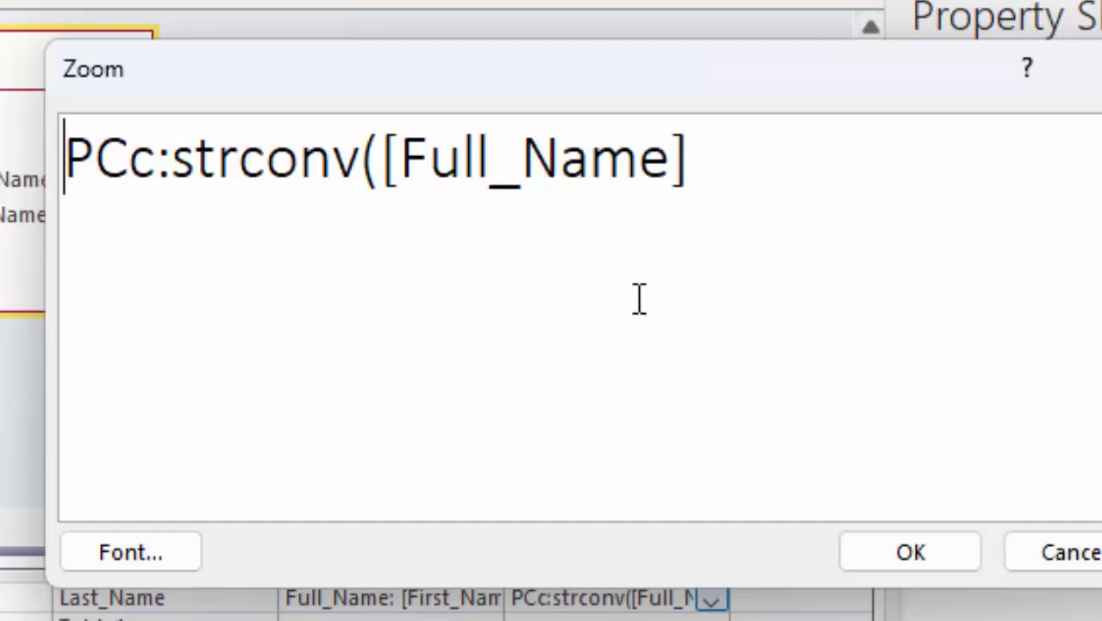
{"action": "left_click", "coordinate": [679, 173]}
{"action": "type", "text": ")"}
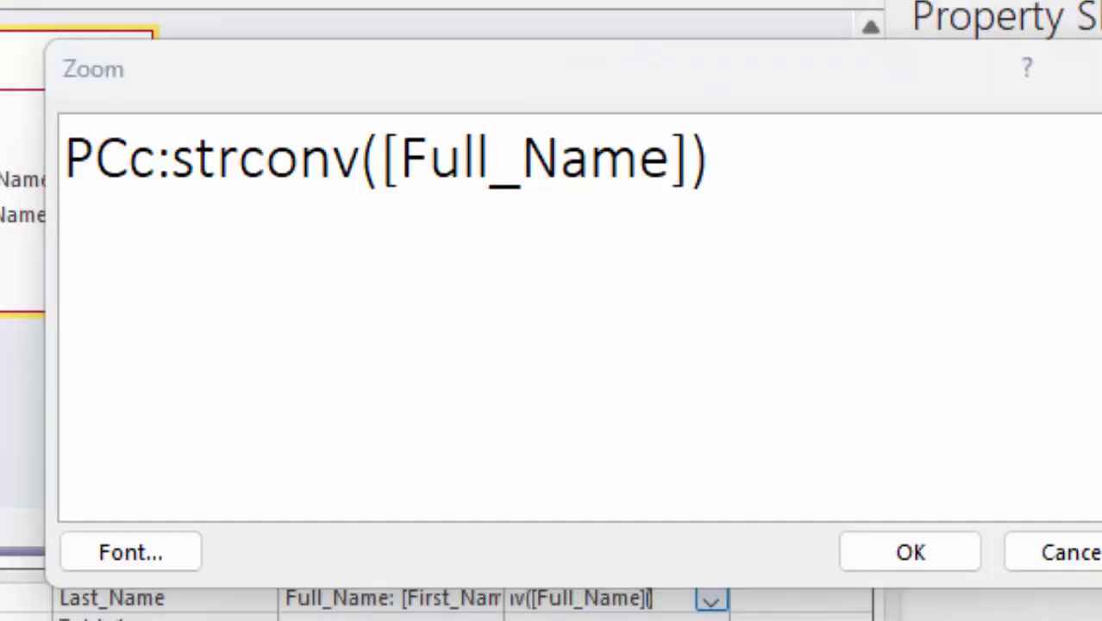
{"action": "left_click", "coordinate": [690, 160]}
{"action": "type", "text": ","}
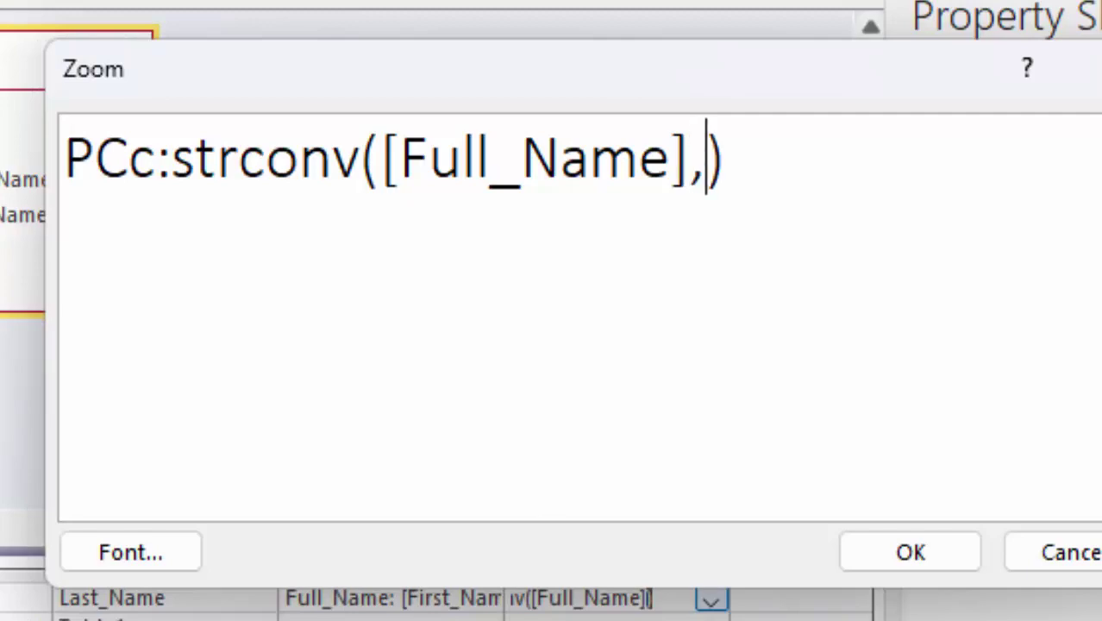
{"action": "type", "text": "3"}
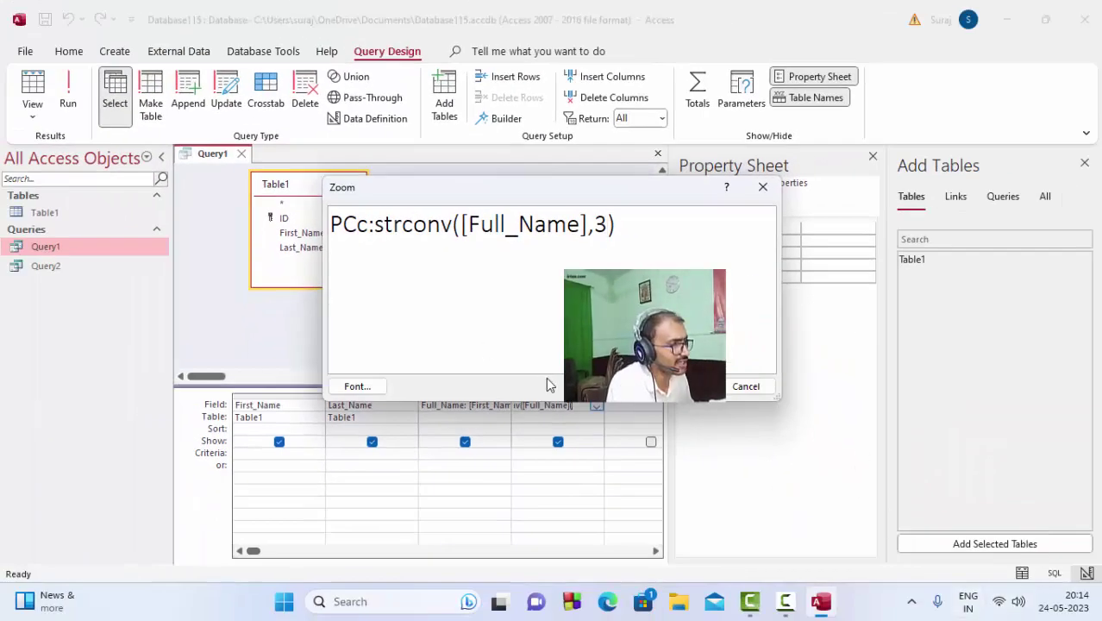
{"action": "left_click", "coordinate": [677, 386]}
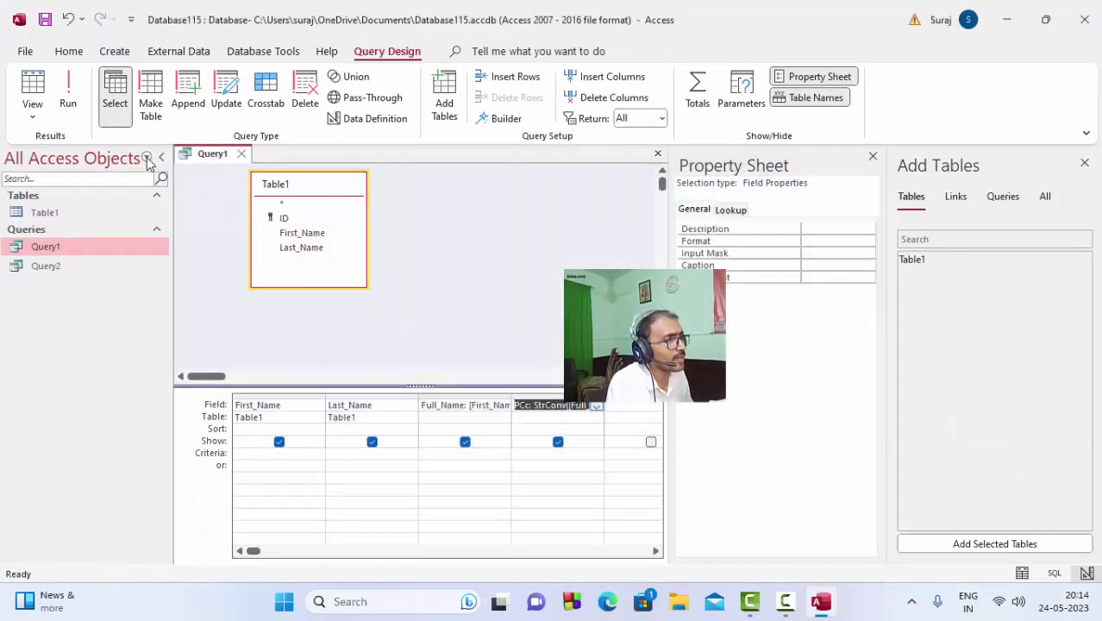
{"action": "left_click", "coordinate": [67, 93]}
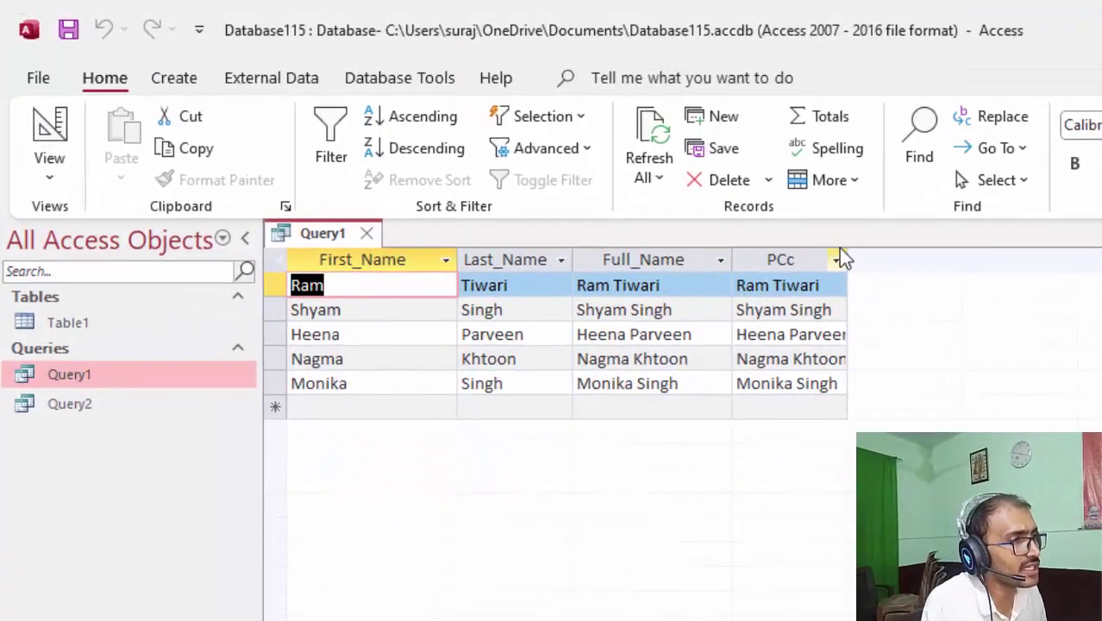
{"action": "left_click_drag", "start_coordinate": [848, 259], "coordinate": [897, 370]}
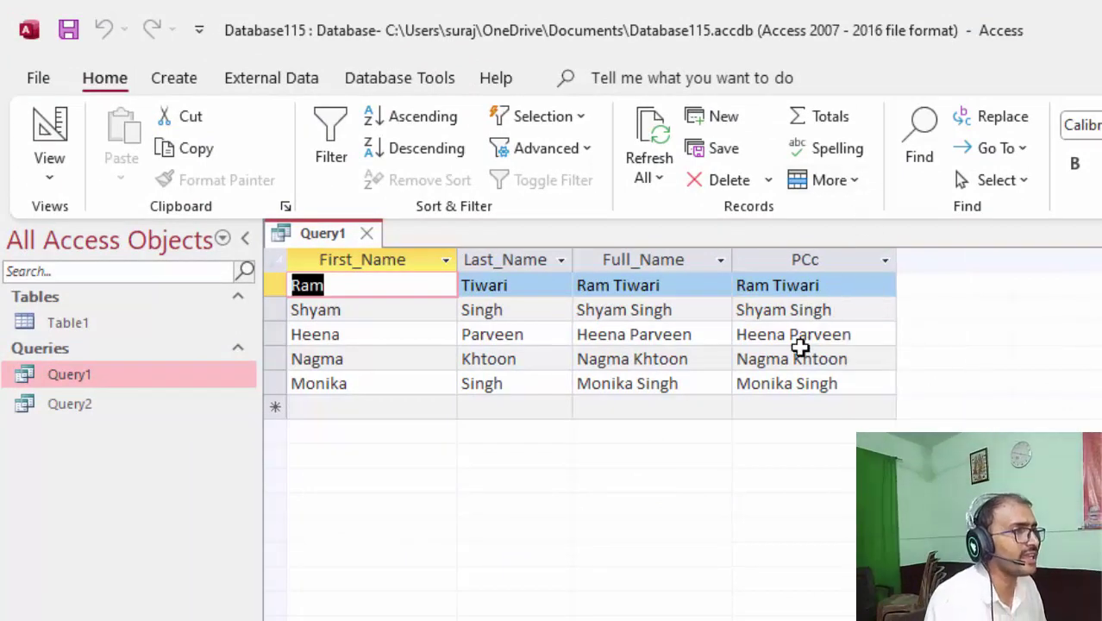